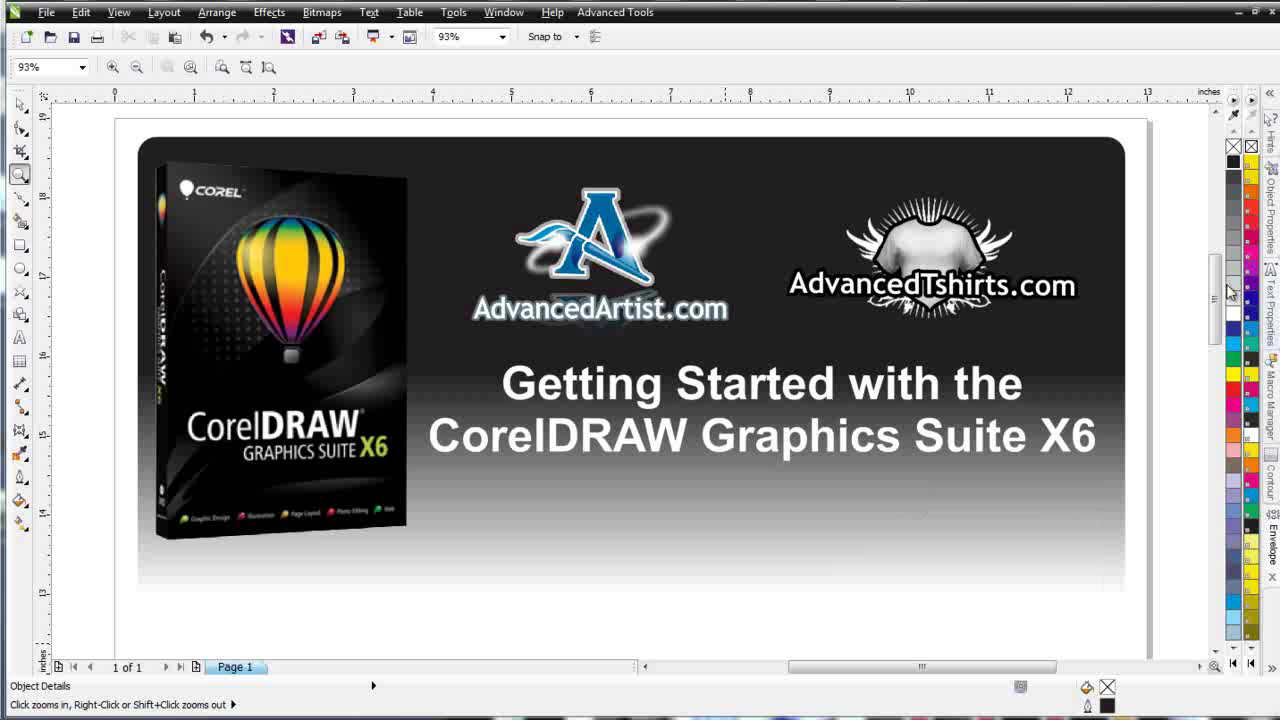
Step: Type the artistic text ENVELOPE on the page below the banner
scroll(1216, 290, down, 5)
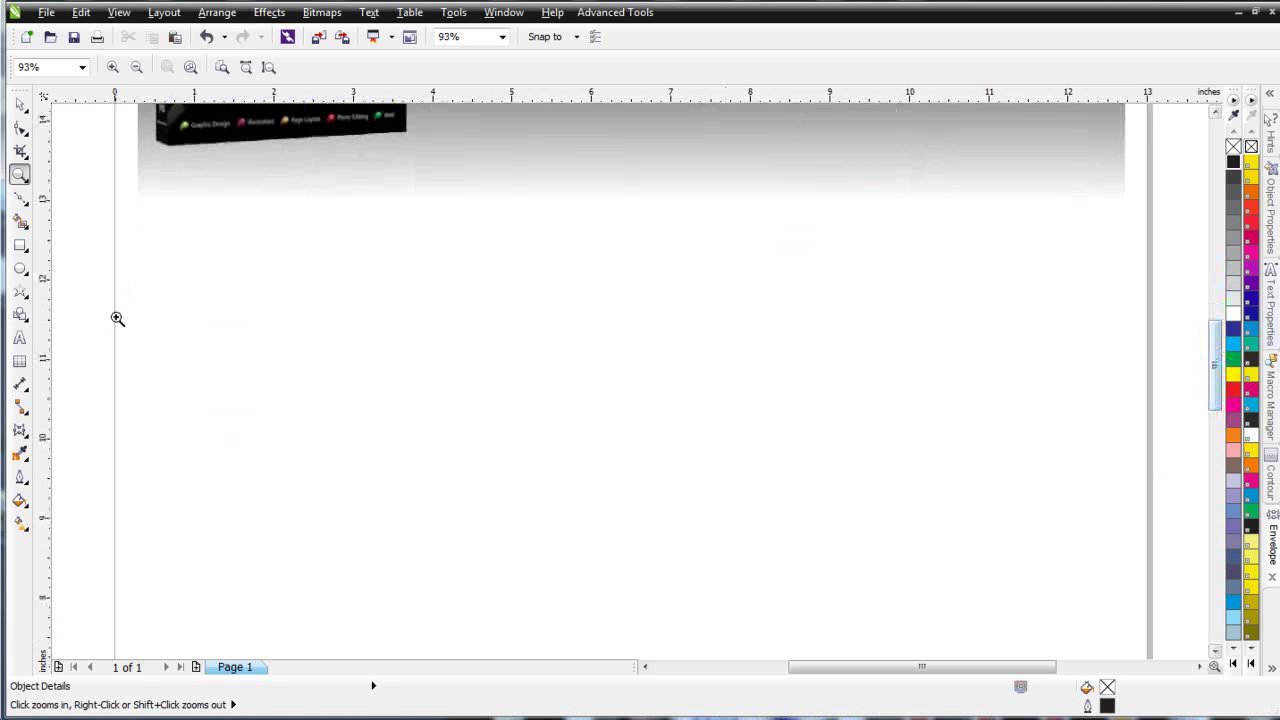
click(19, 338)
click(466, 370)
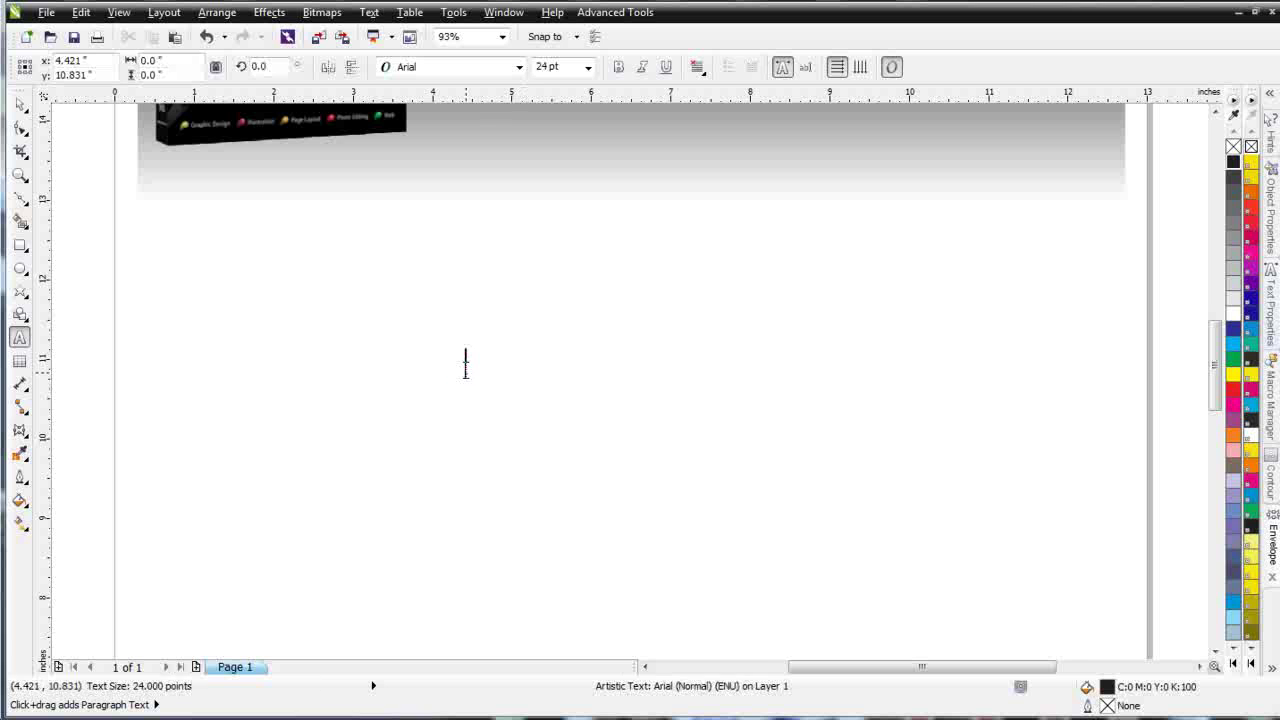
text(ENVE)
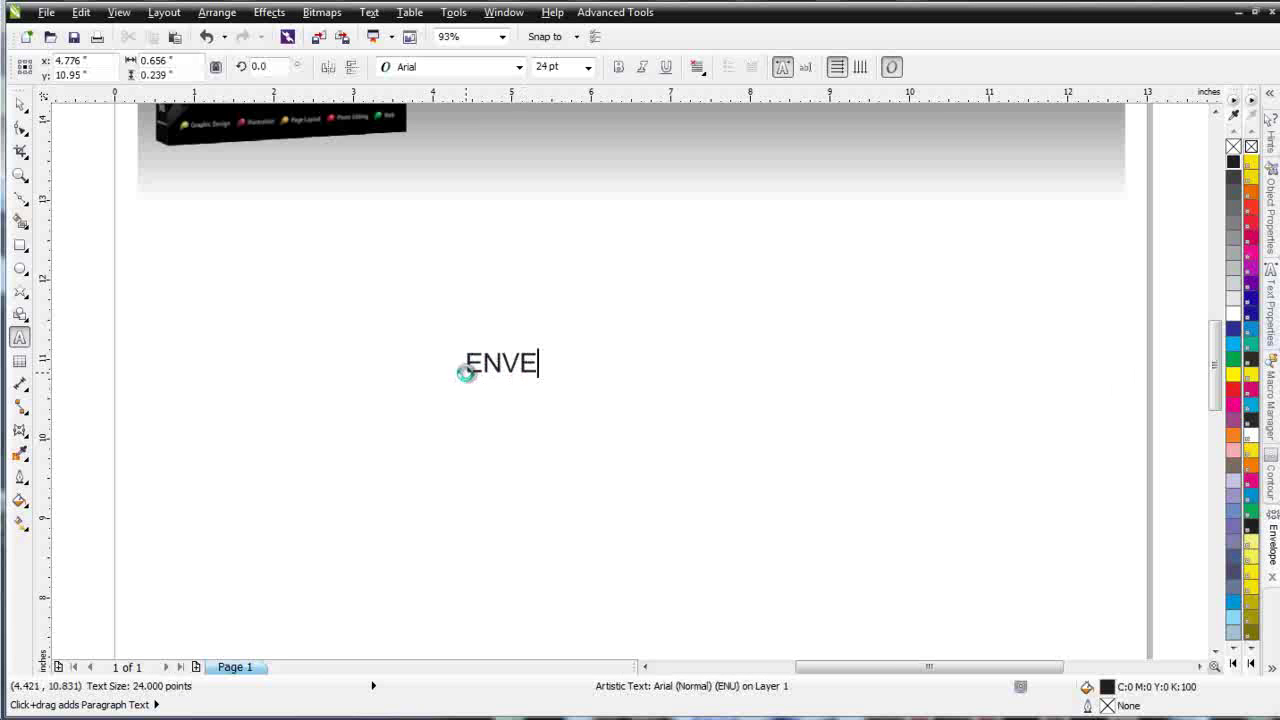
text(LOPE)
key(Escape)
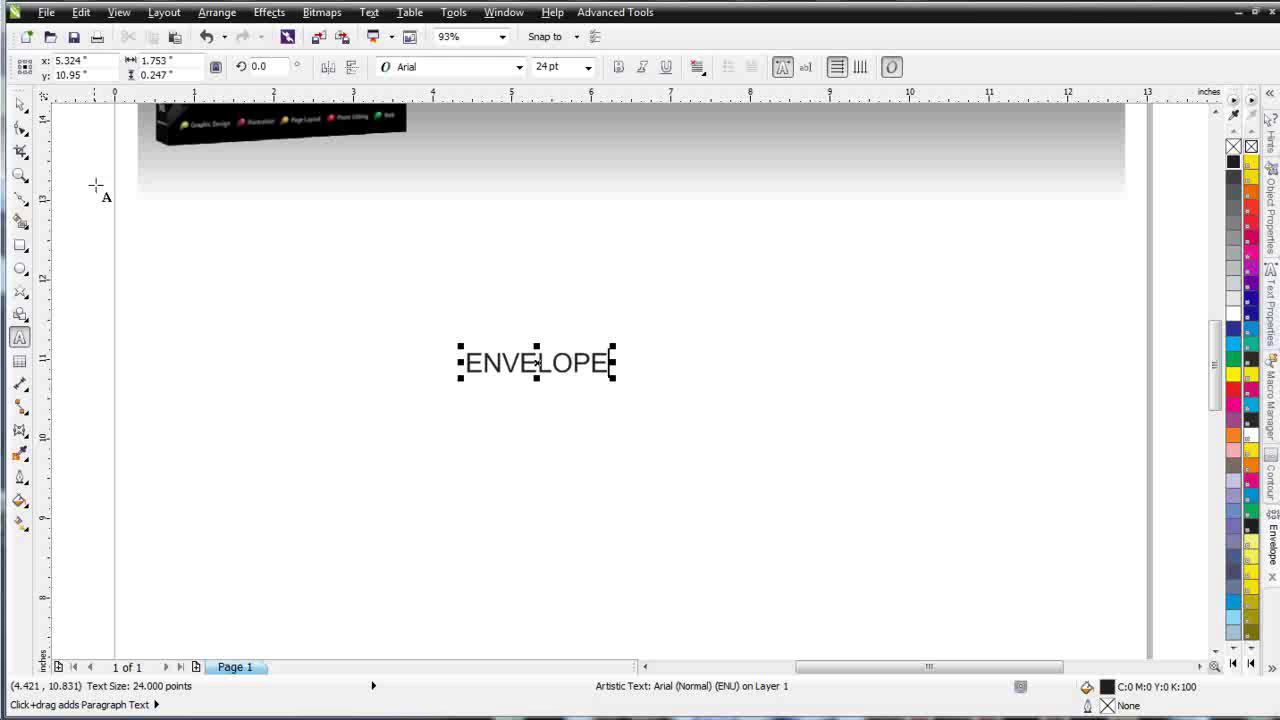
Step: Set ENVELOPE in the Freshman font, enlarge it to about 117 pt, and nudge it right
click(20, 104)
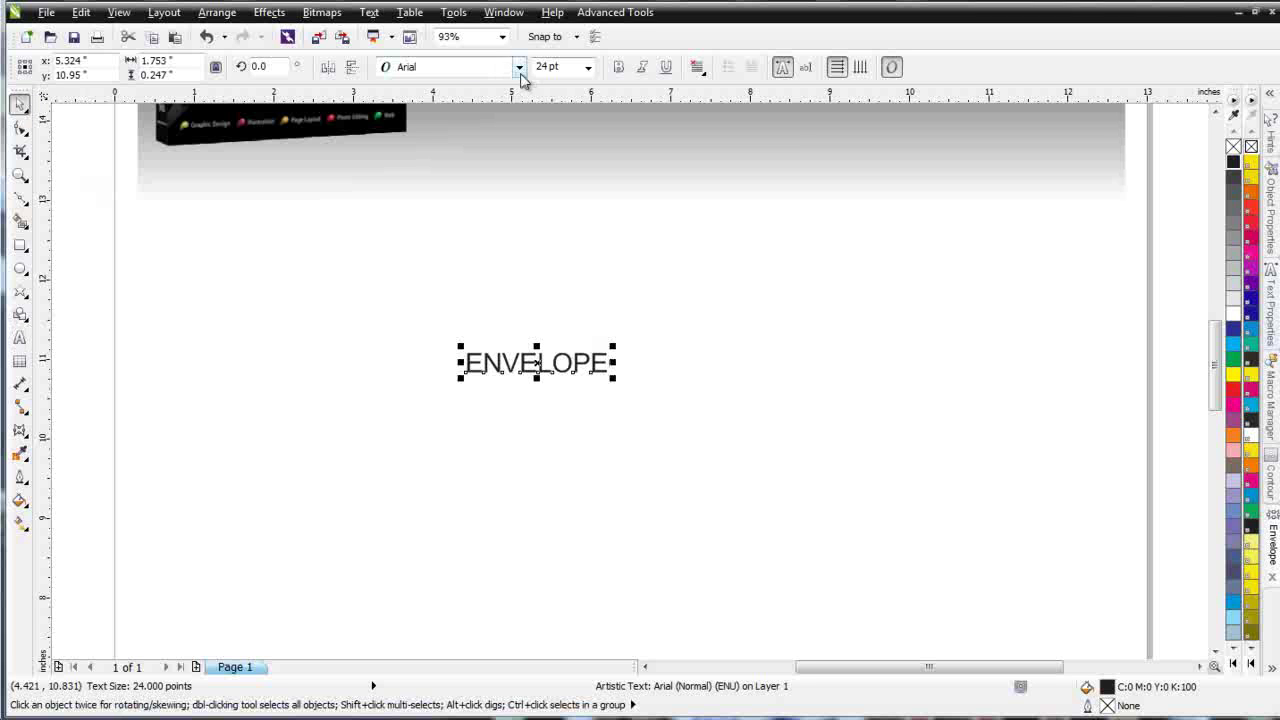
click(519, 66)
click(510, 104)
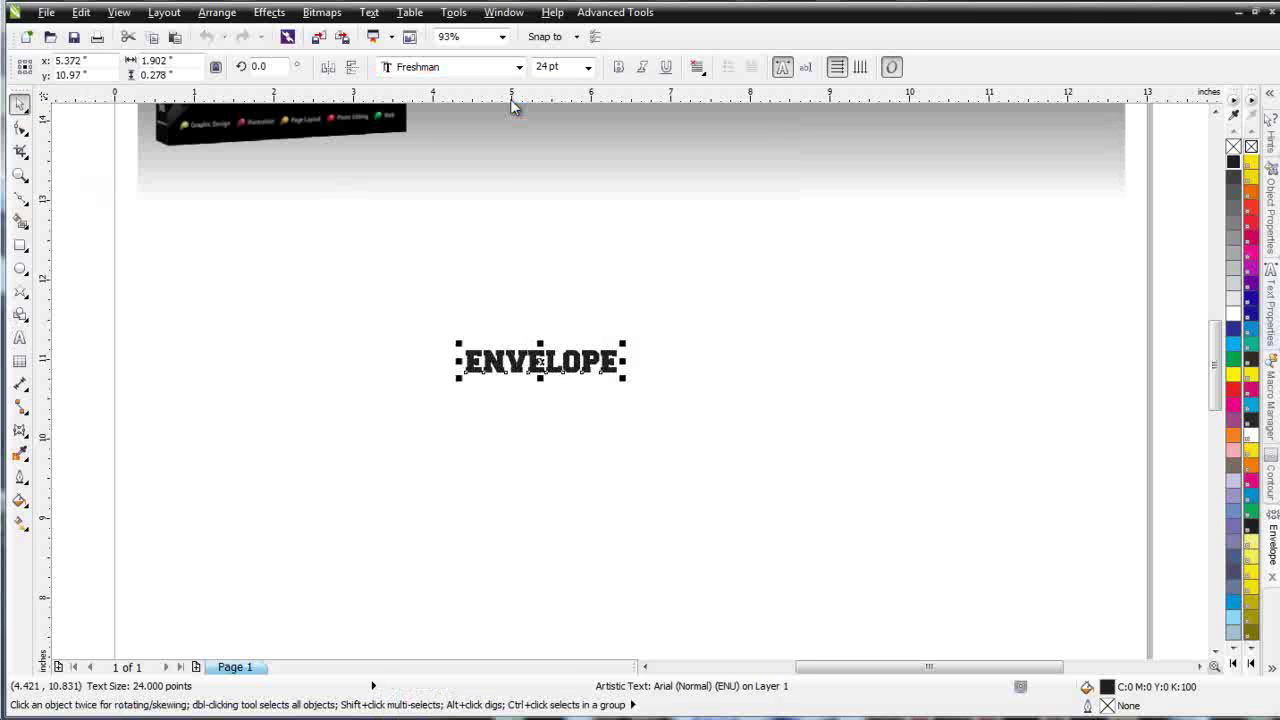
drag(626, 378, 966, 530)
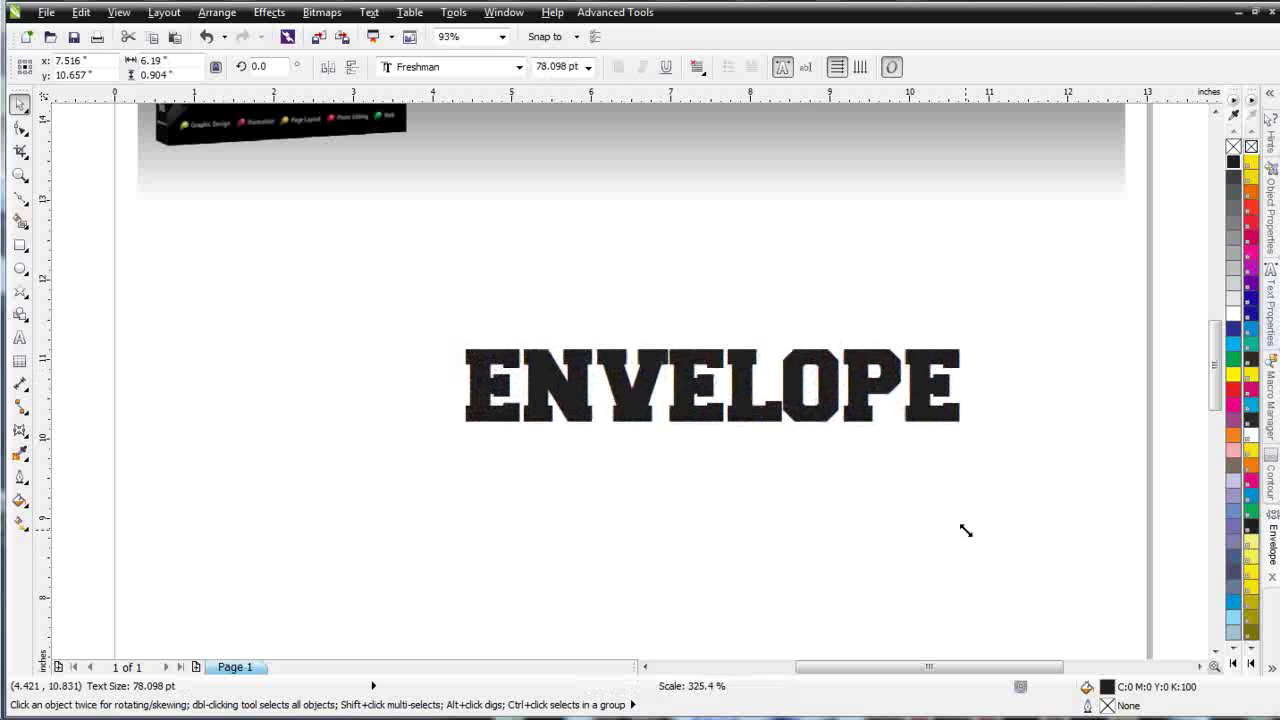
drag(459, 343, 214, 307)
drag(582, 409, 602, 409)
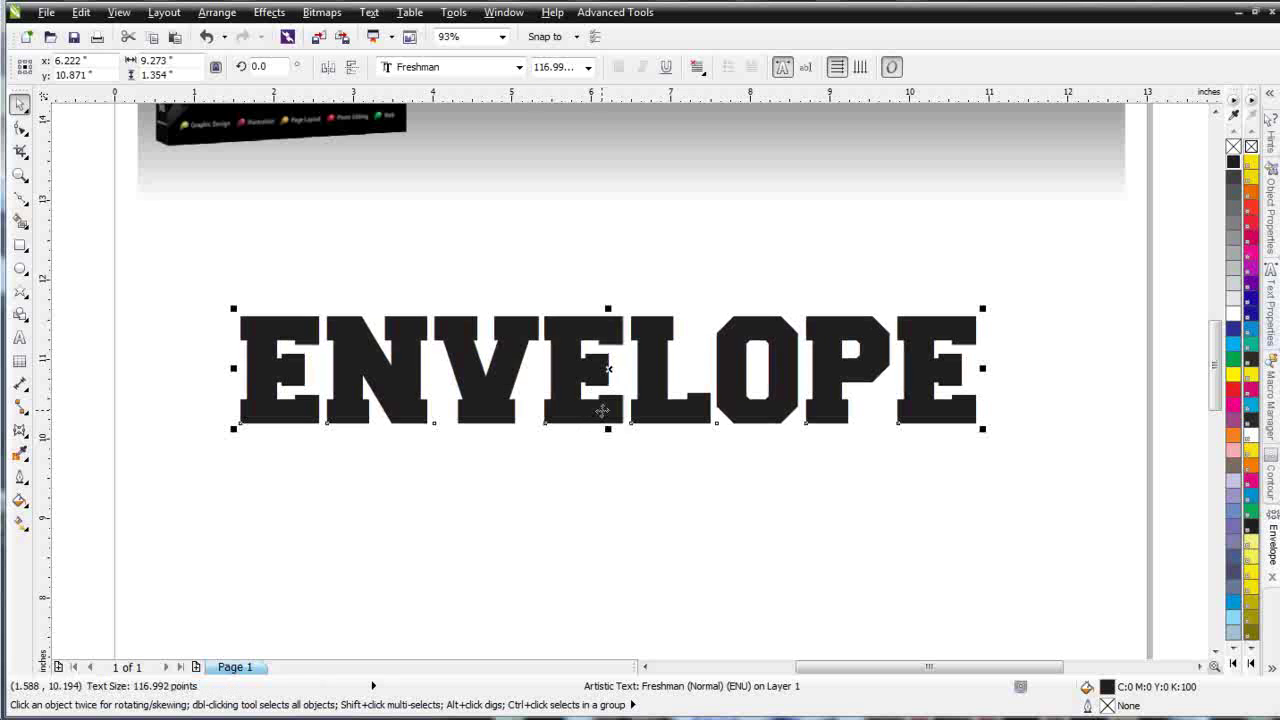
Step: Open the Envelope docker from Effects and add a new envelope to ENVELOPE
click(285, 12)
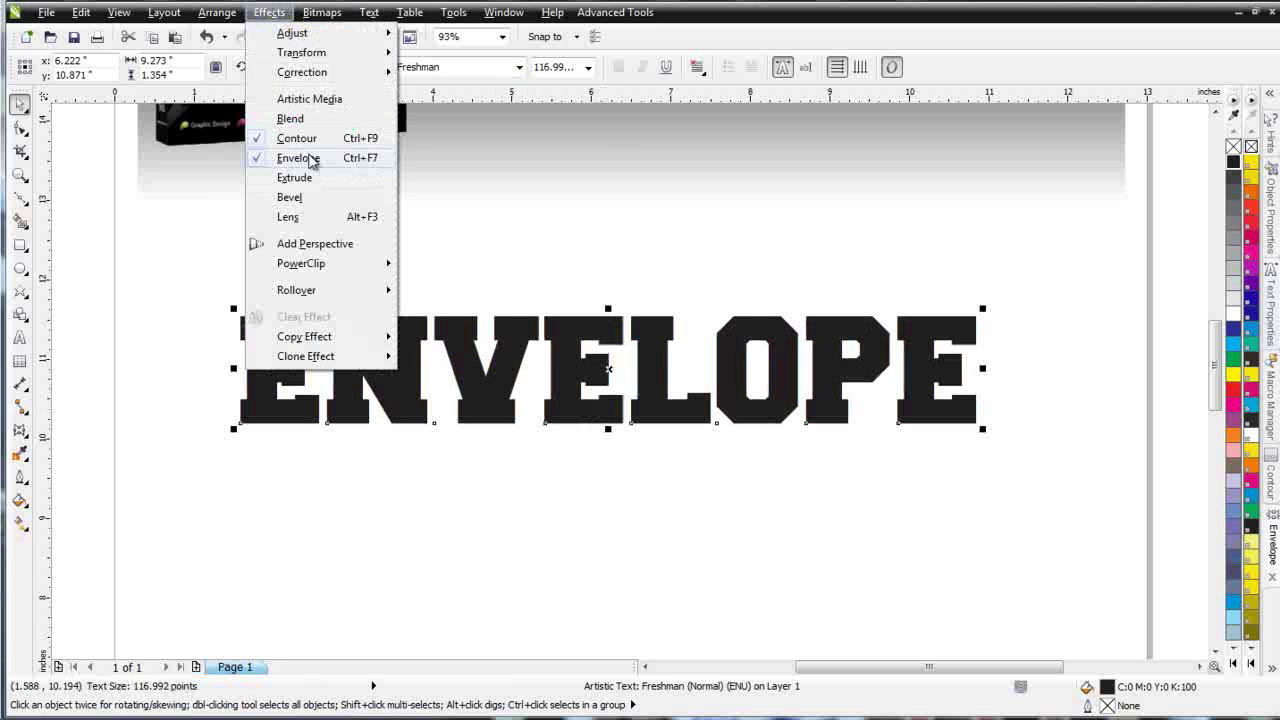
click(1272, 548)
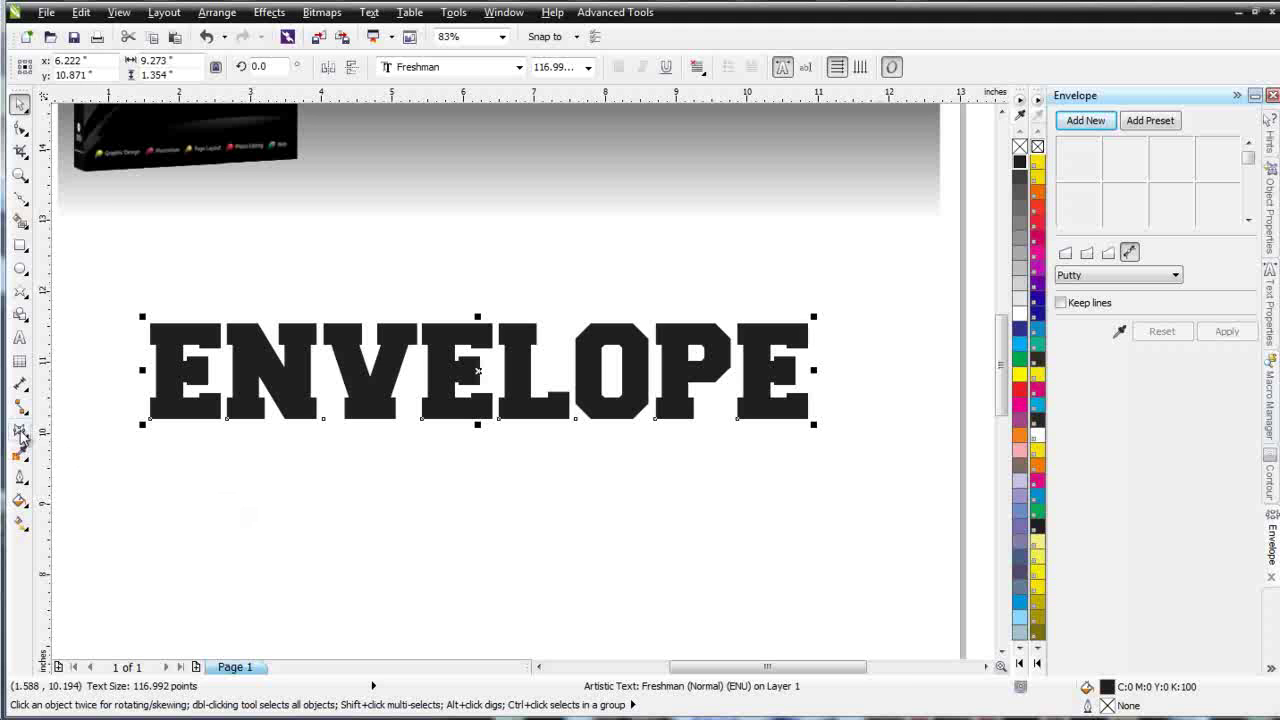
click(20, 432)
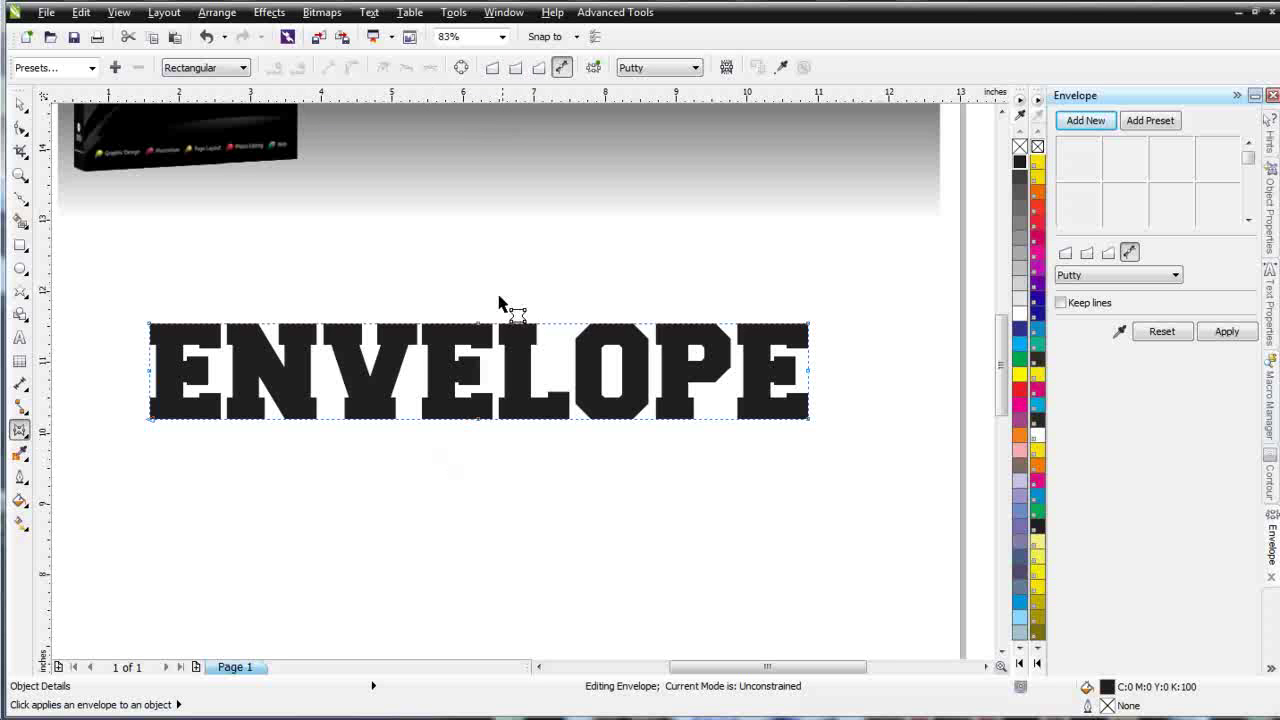
Step: Try arching the envelope's top-middle node upward, then undo the arch
scroll(486, 338, up, 2)
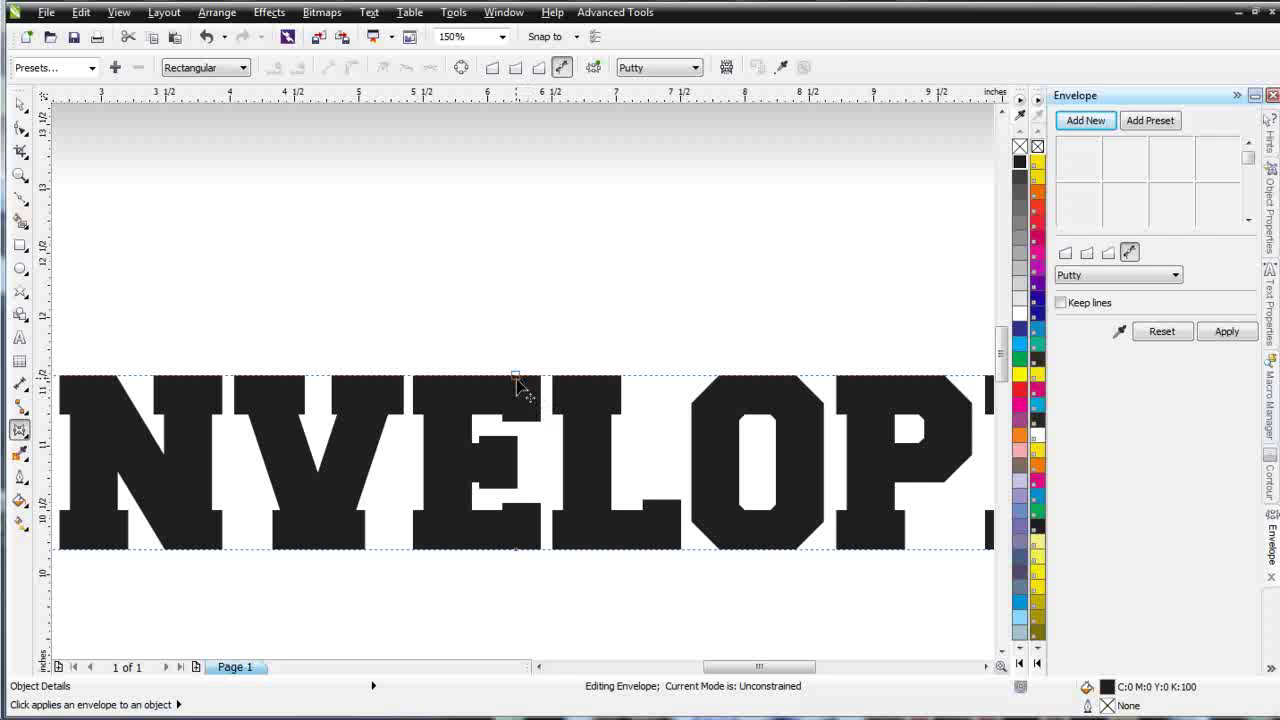
drag(516, 378, 514, 311)
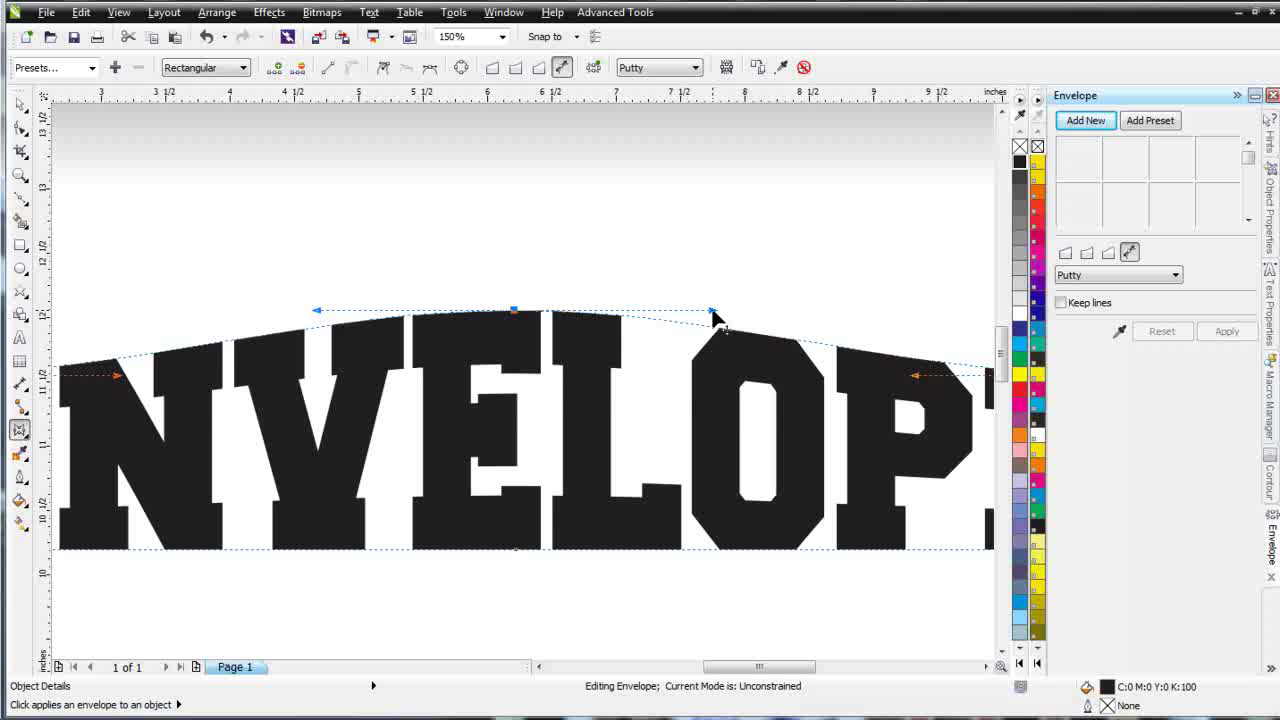
key(ctrl+z)
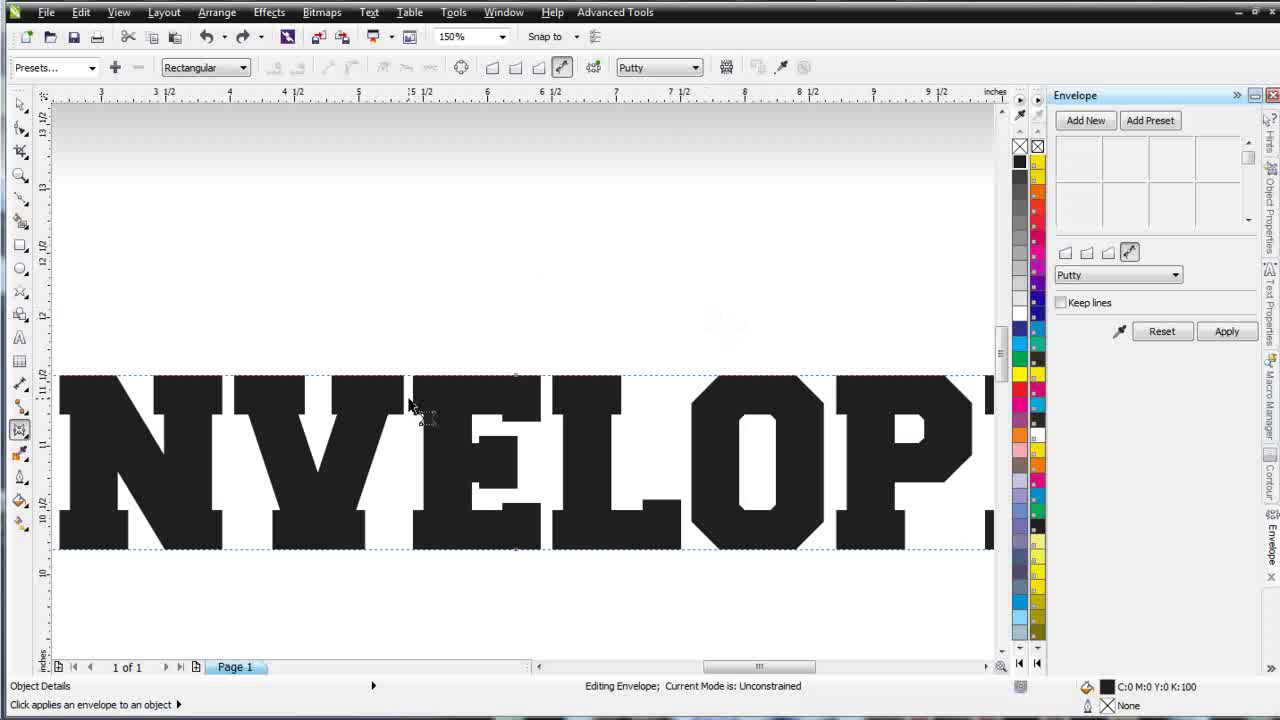
scroll(605, 468, down, 2)
scroll(605, 468, up, 2)
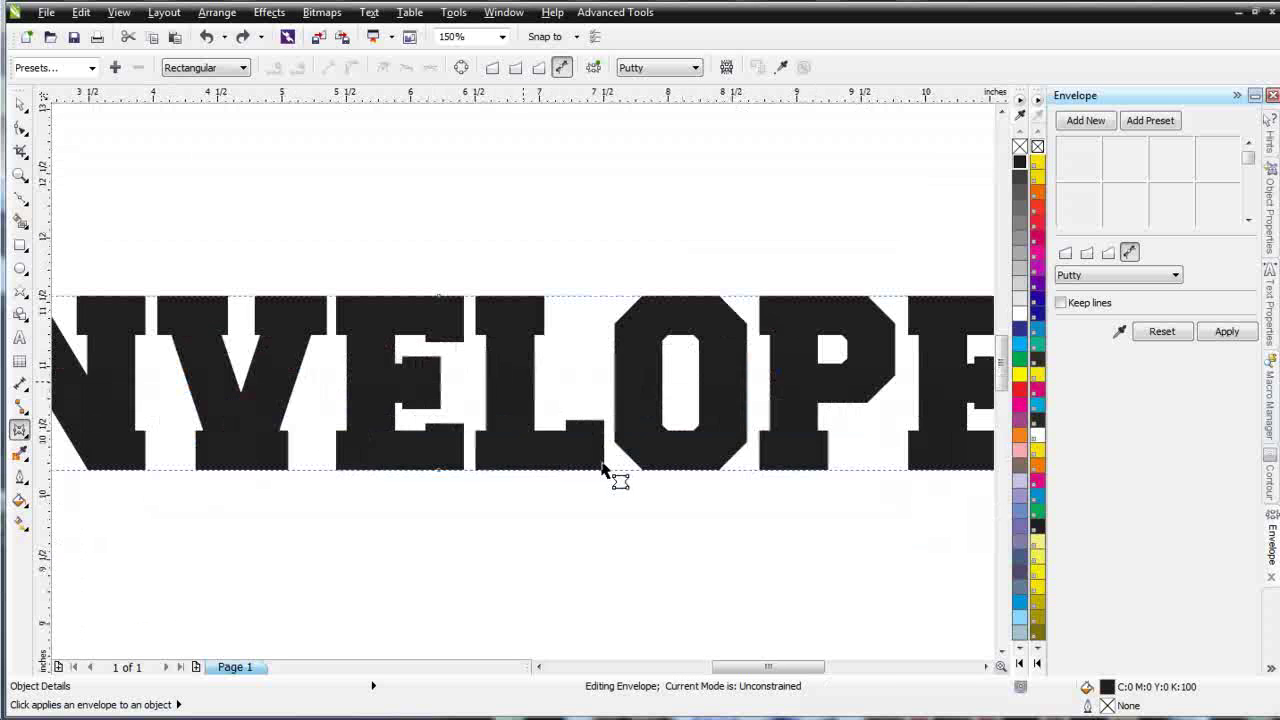
Step: Zoom to ENVELOPE and warp it with a Straight Line envelope into a pointed, diamond-like shape
key(F3)
click(19, 174)
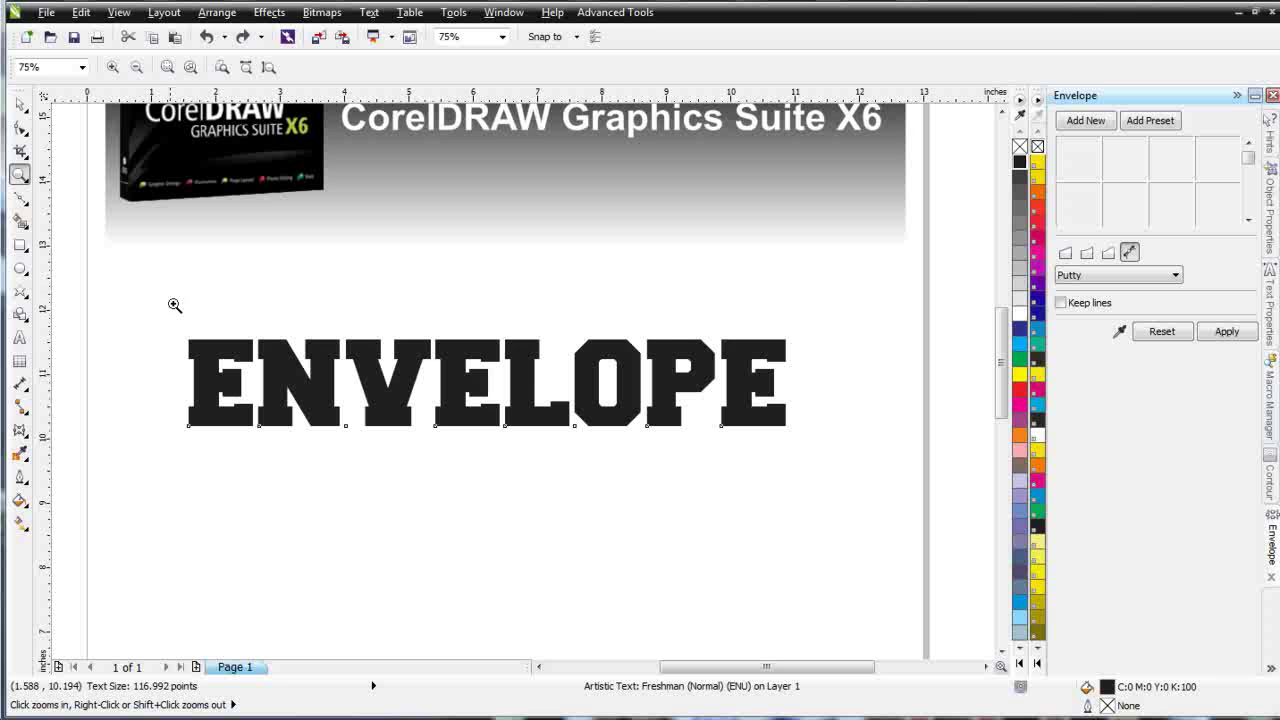
drag(174, 305, 848, 476)
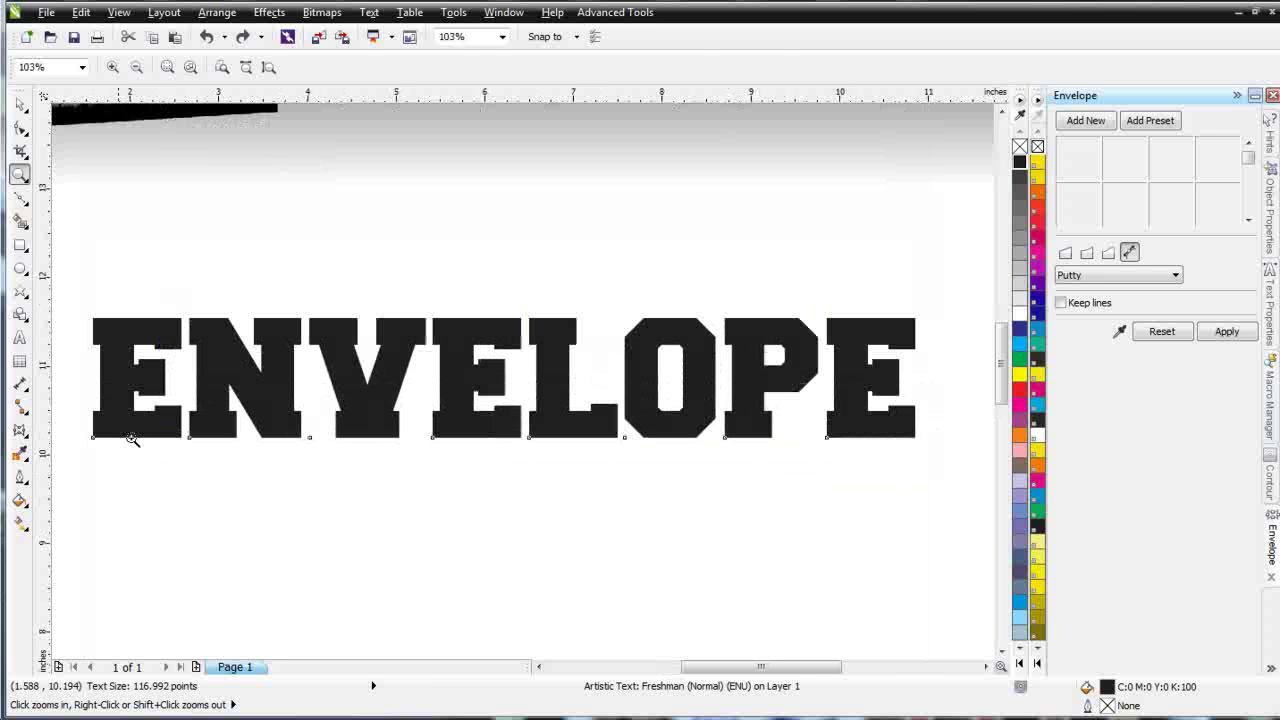
click(20, 428)
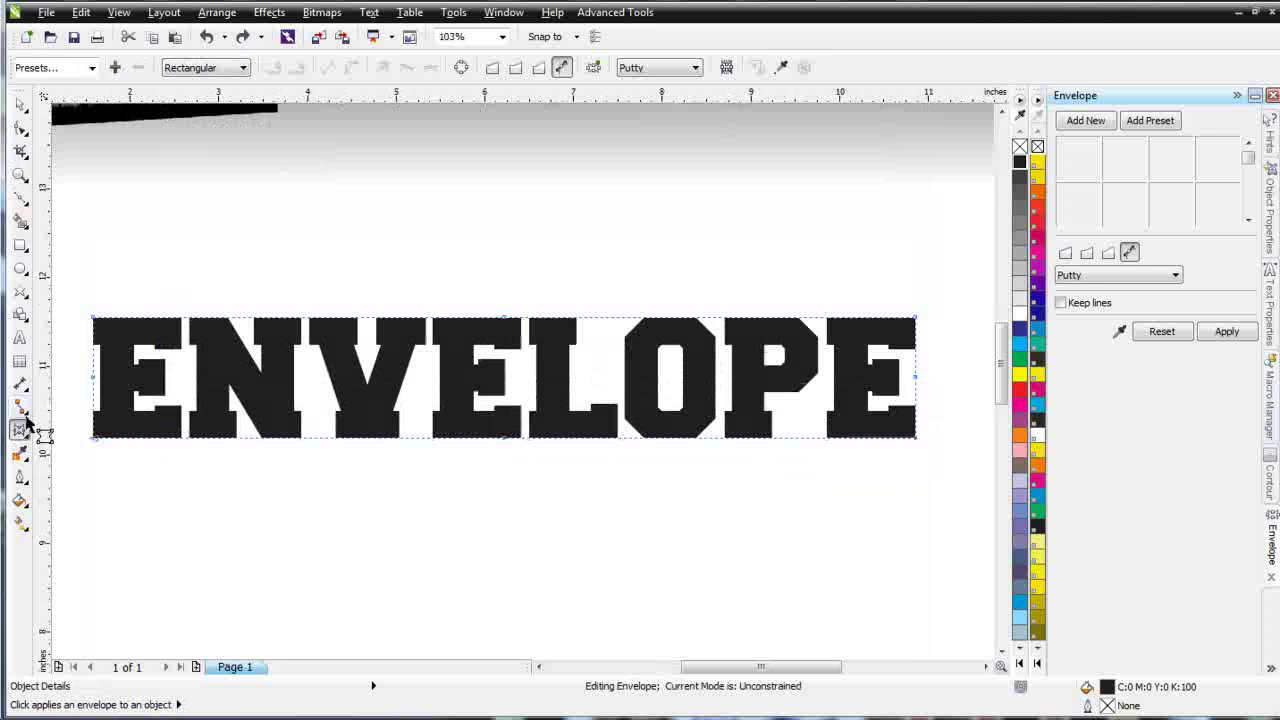
click(497, 70)
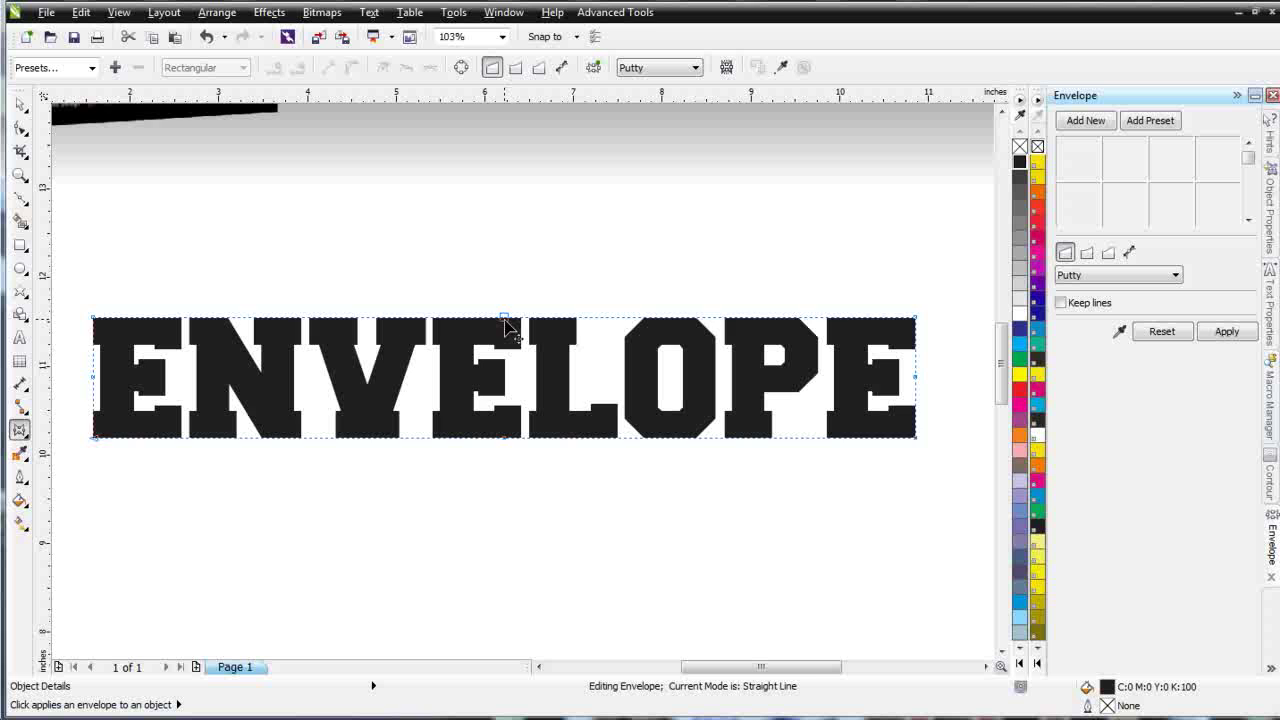
drag(505, 320, 503, 368)
key(ctrl+z)
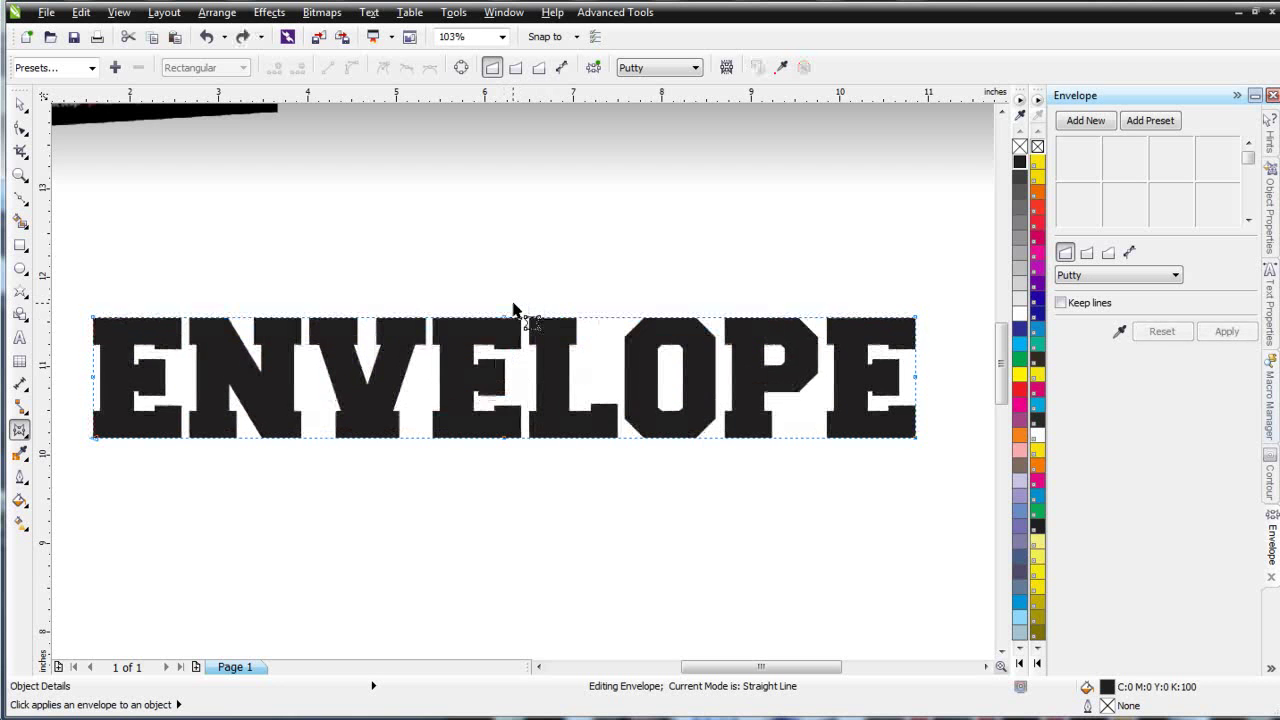
drag(505, 318, 512, 248)
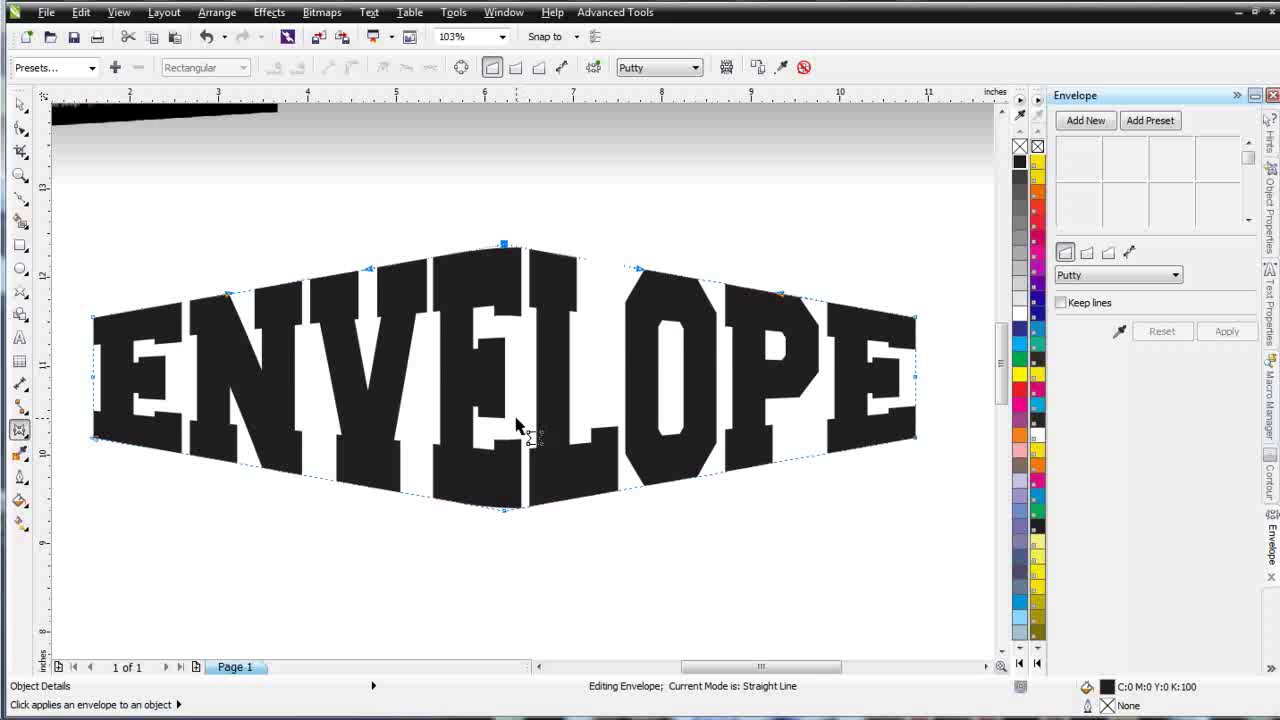
Step: Replace the straight-line warp, trying Single Arc, then apply a Double Arc envelope raised at the top-middle node
key(ctrl+z)
key(ctrl+z)
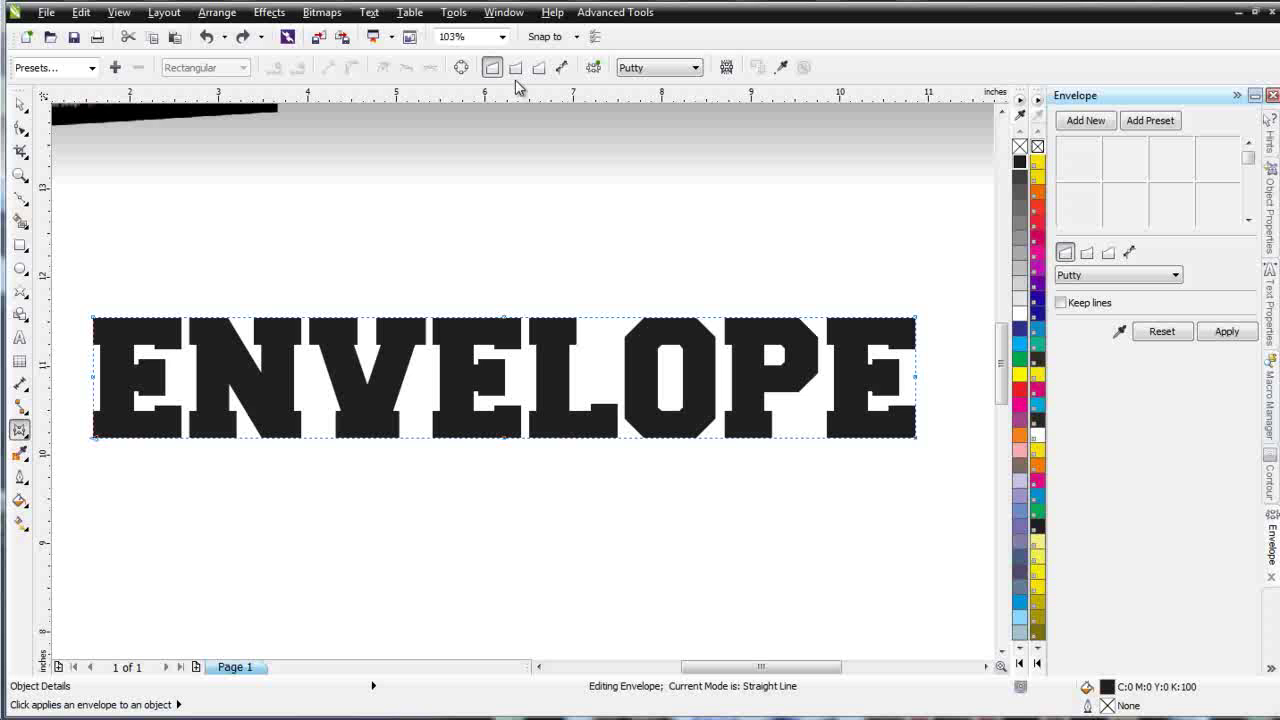
click(517, 69)
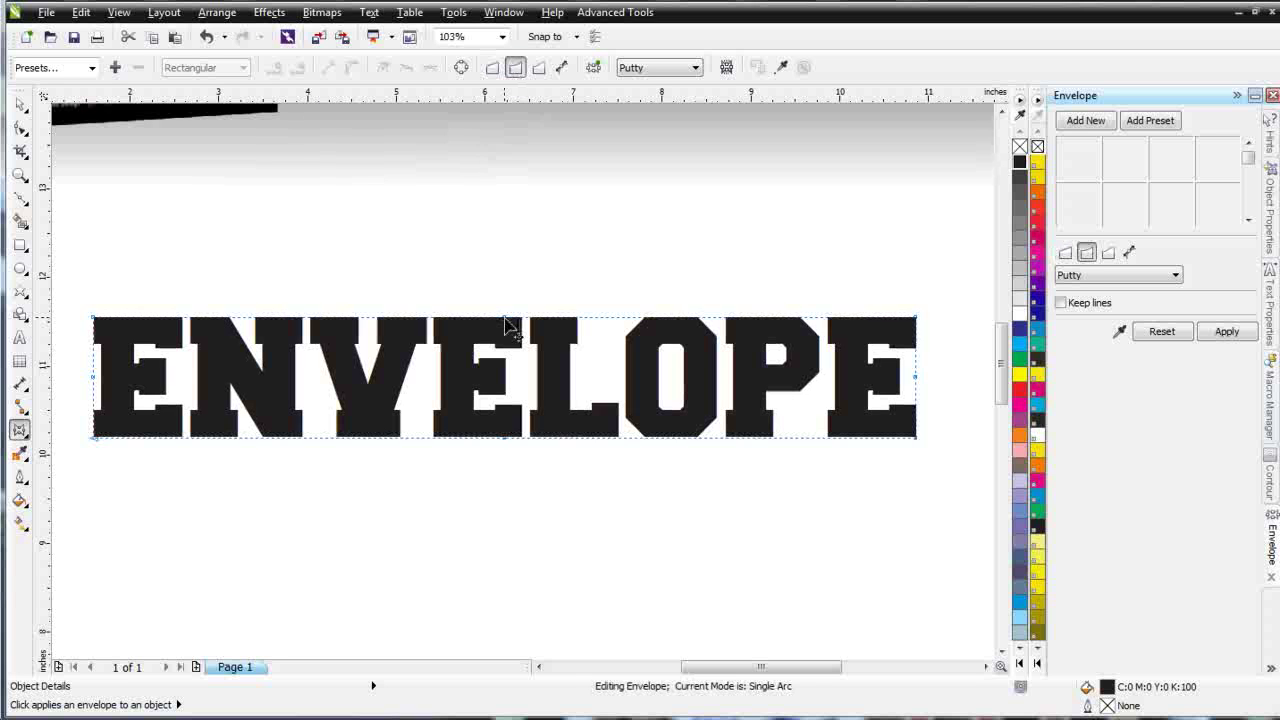
drag(505, 322, 512, 259)
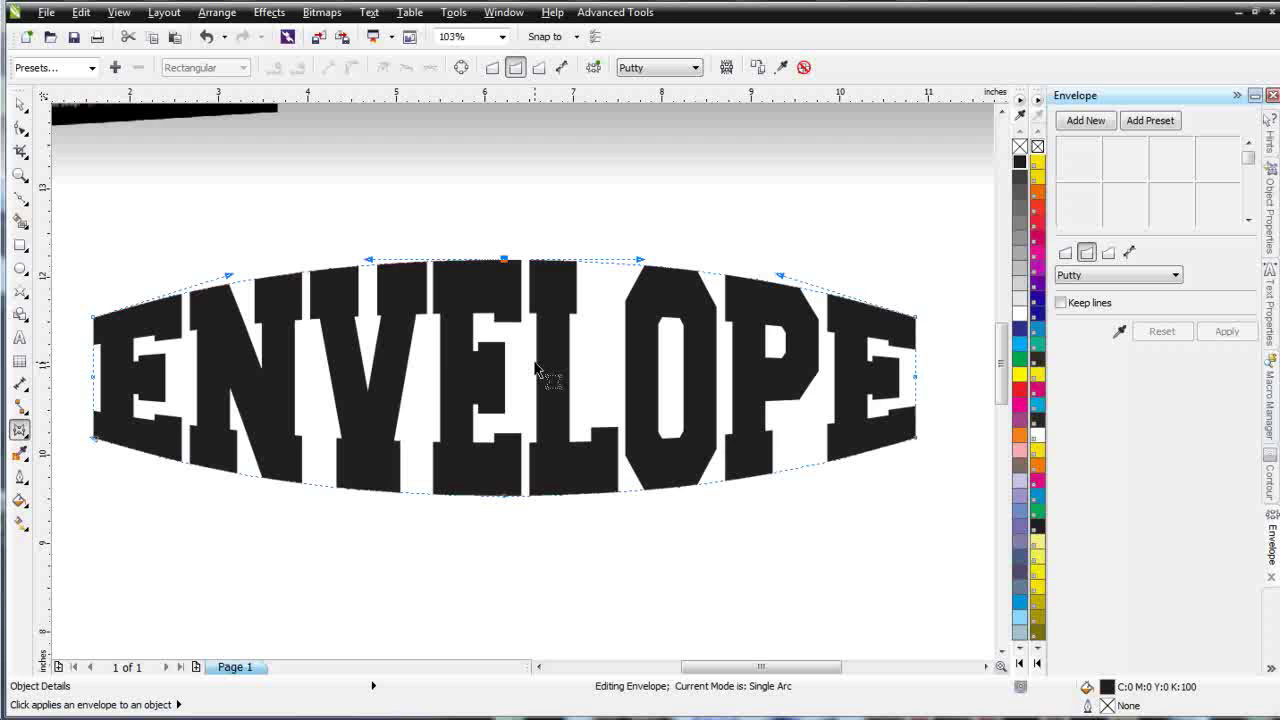
key(ctrl+z)
key(ctrl+z)
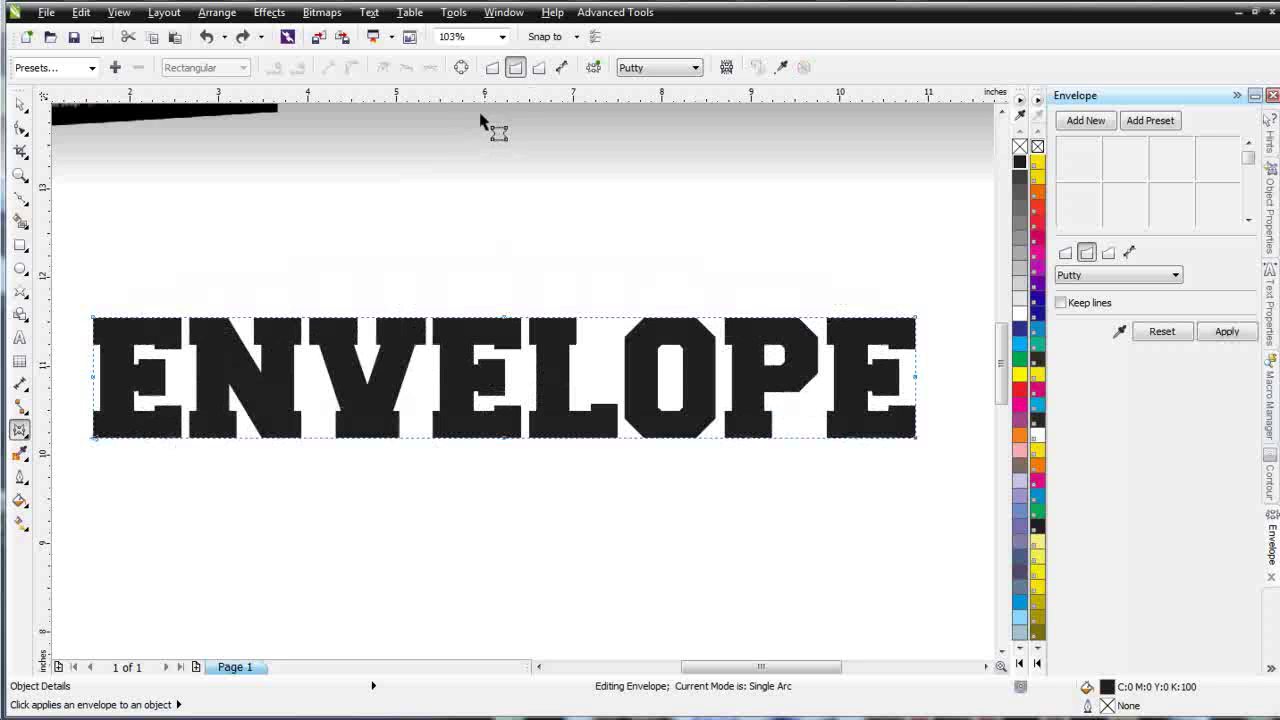
click(538, 67)
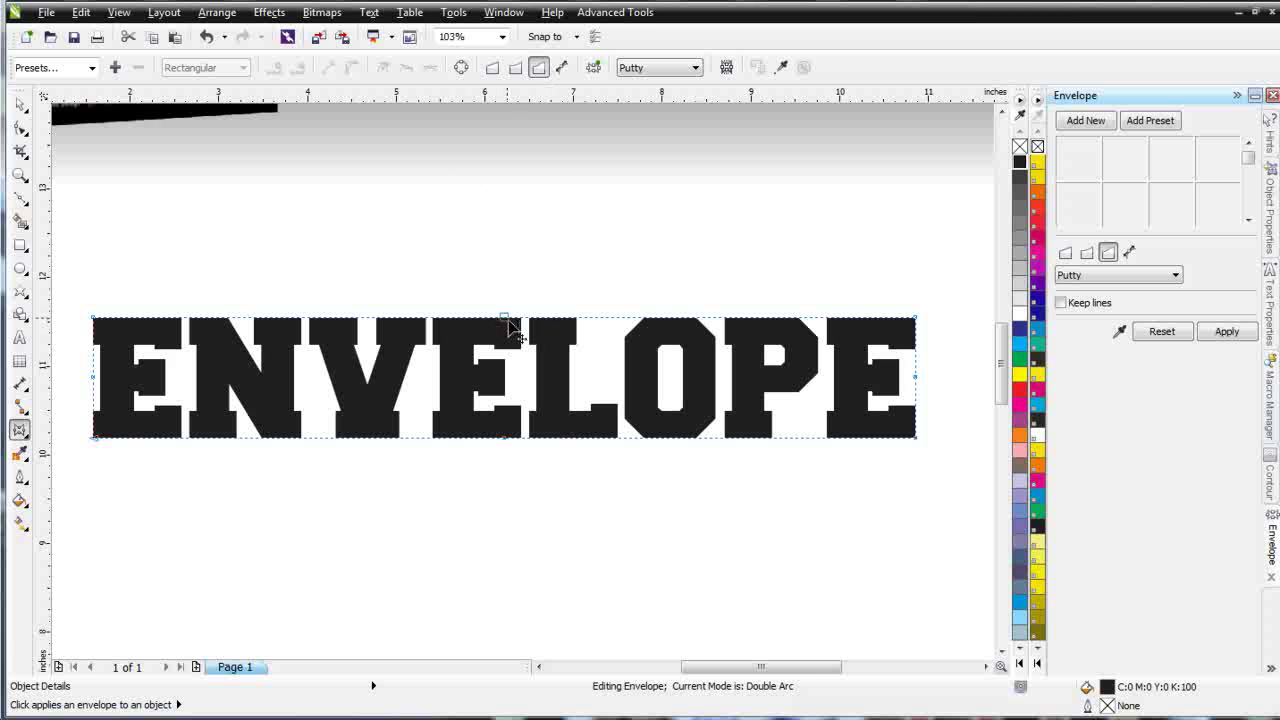
drag(508, 320, 508, 238)
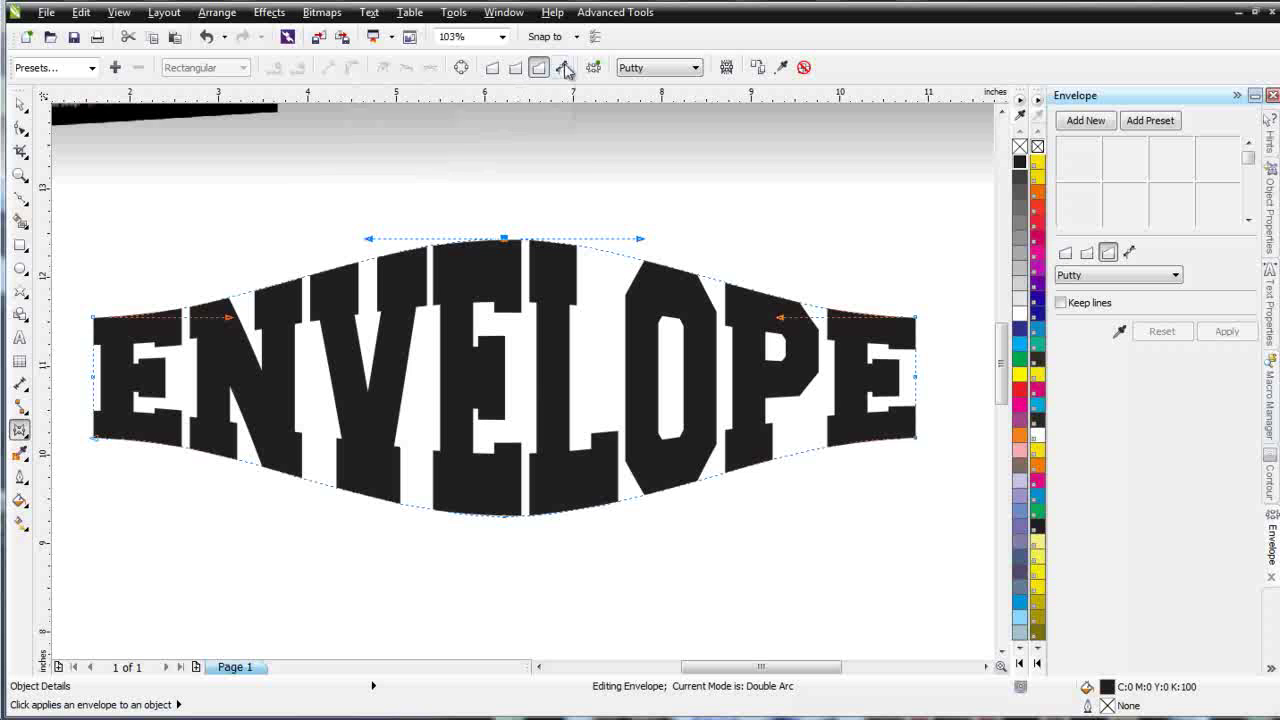
Step: In Unconstrained mode, pull the top edge down and the bottom corners down into a bow-tie shape
click(563, 67)
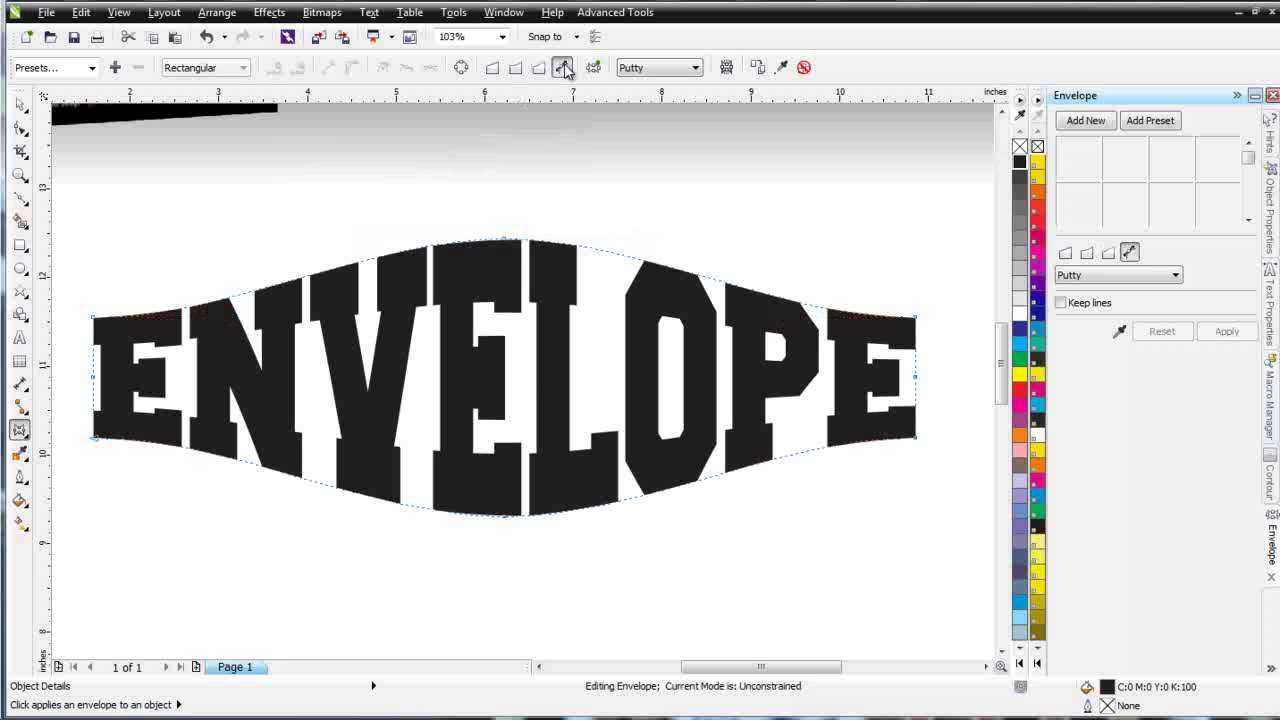
drag(504, 244, 505, 383)
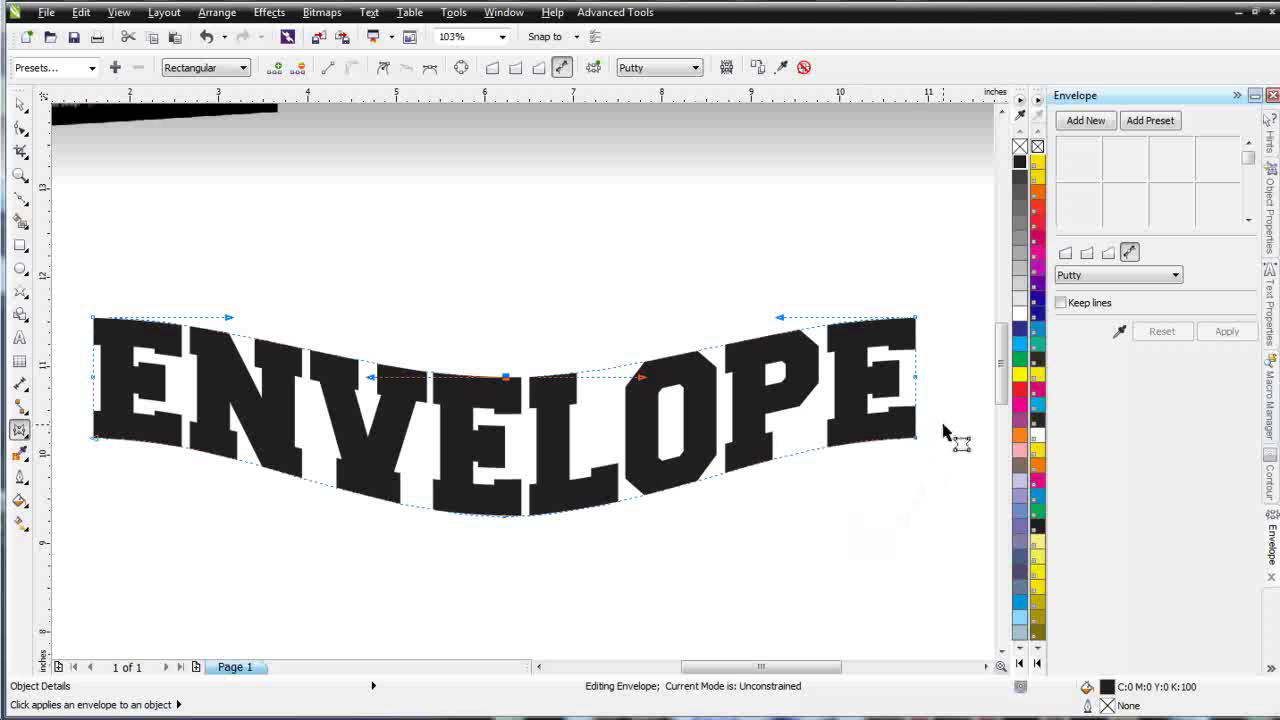
drag(945, 428, 896, 459)
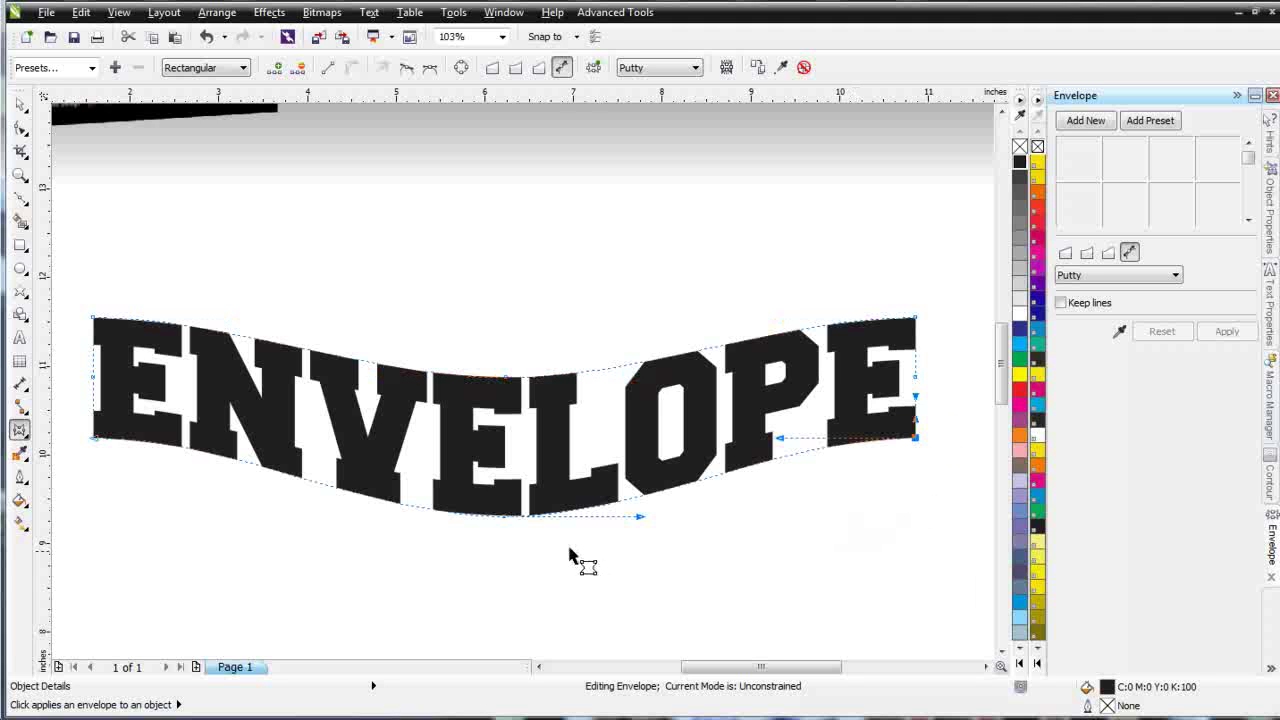
drag(128, 468, 93, 605)
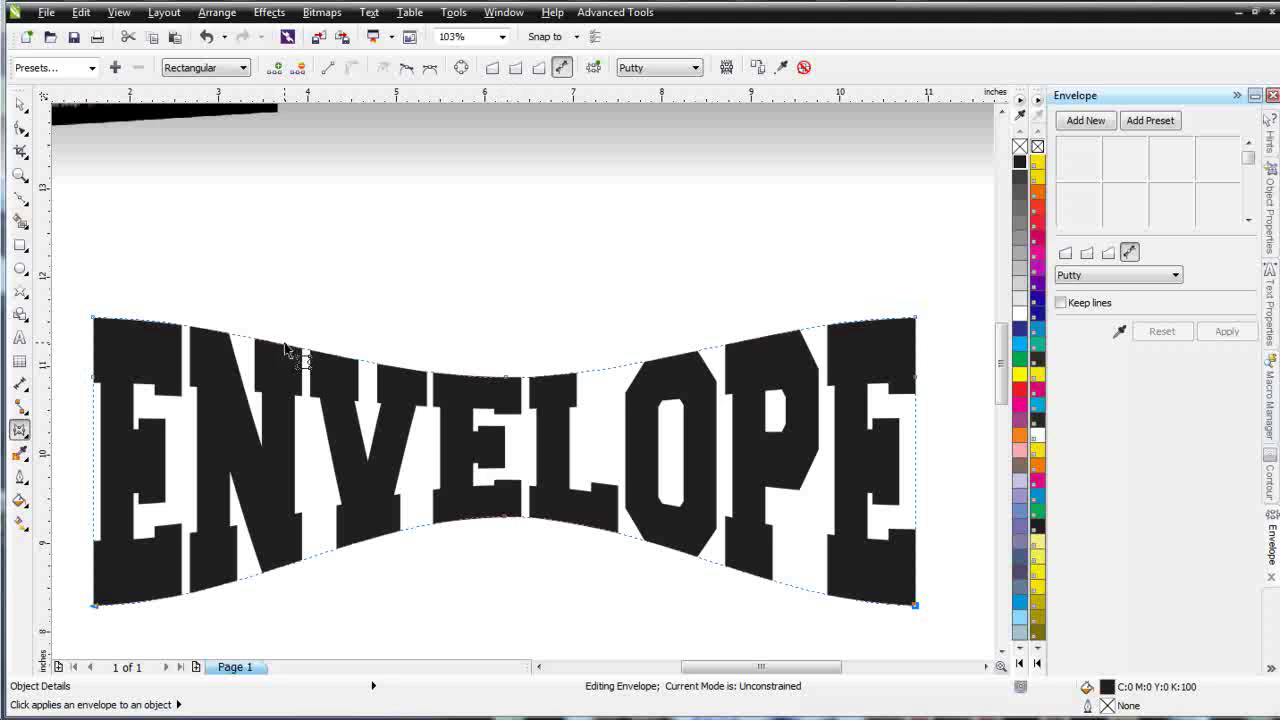
Step: Raise the envelope's top edge into a hump above the N
click(247, 342)
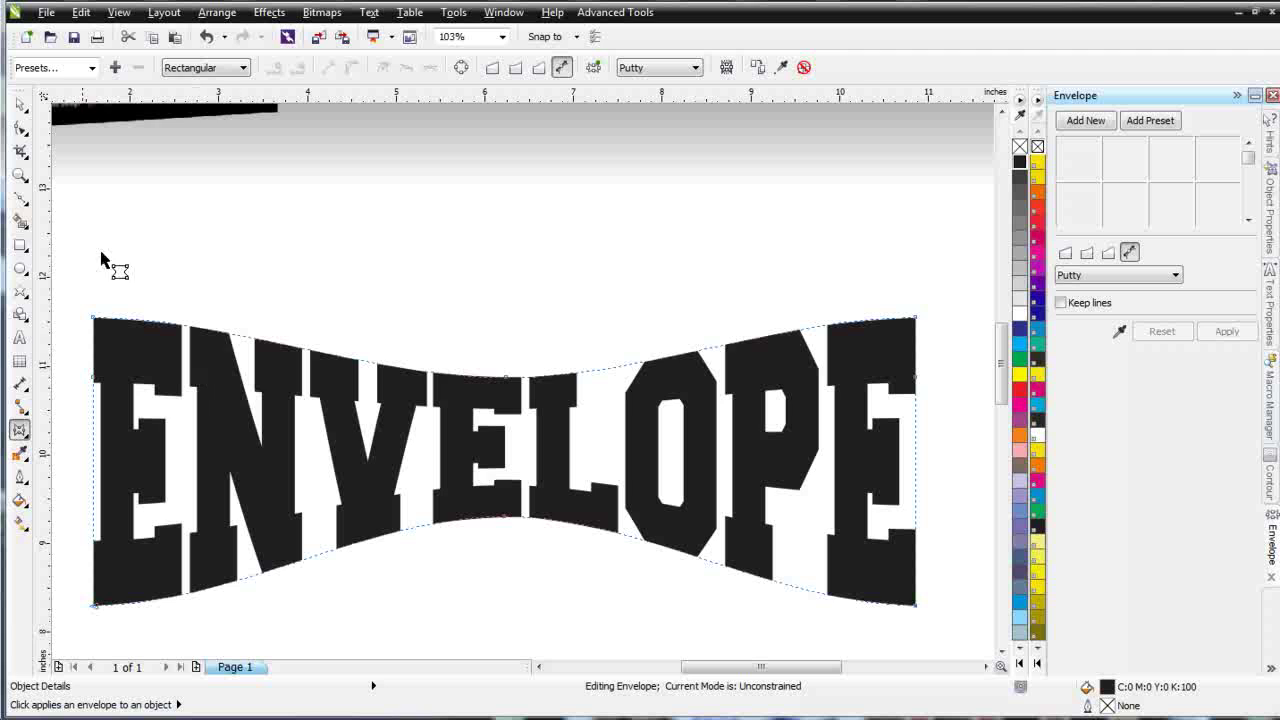
click(24, 128)
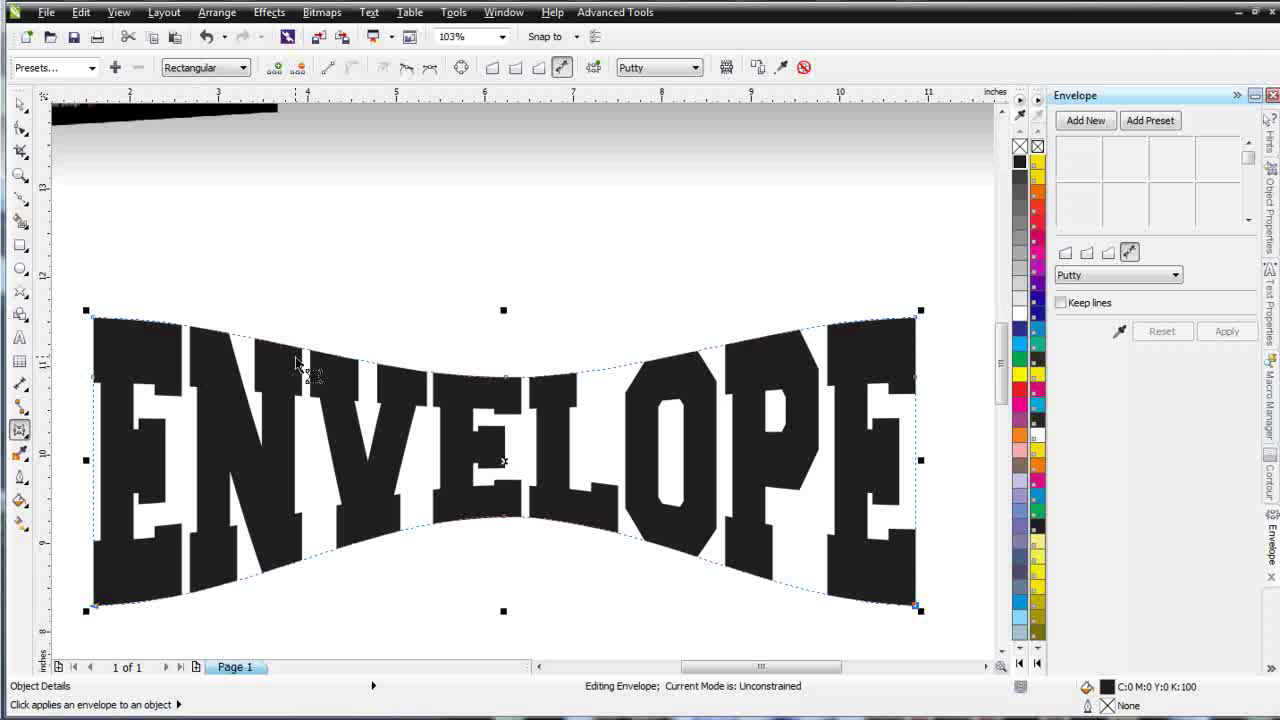
click(246, 337)
click(247, 339)
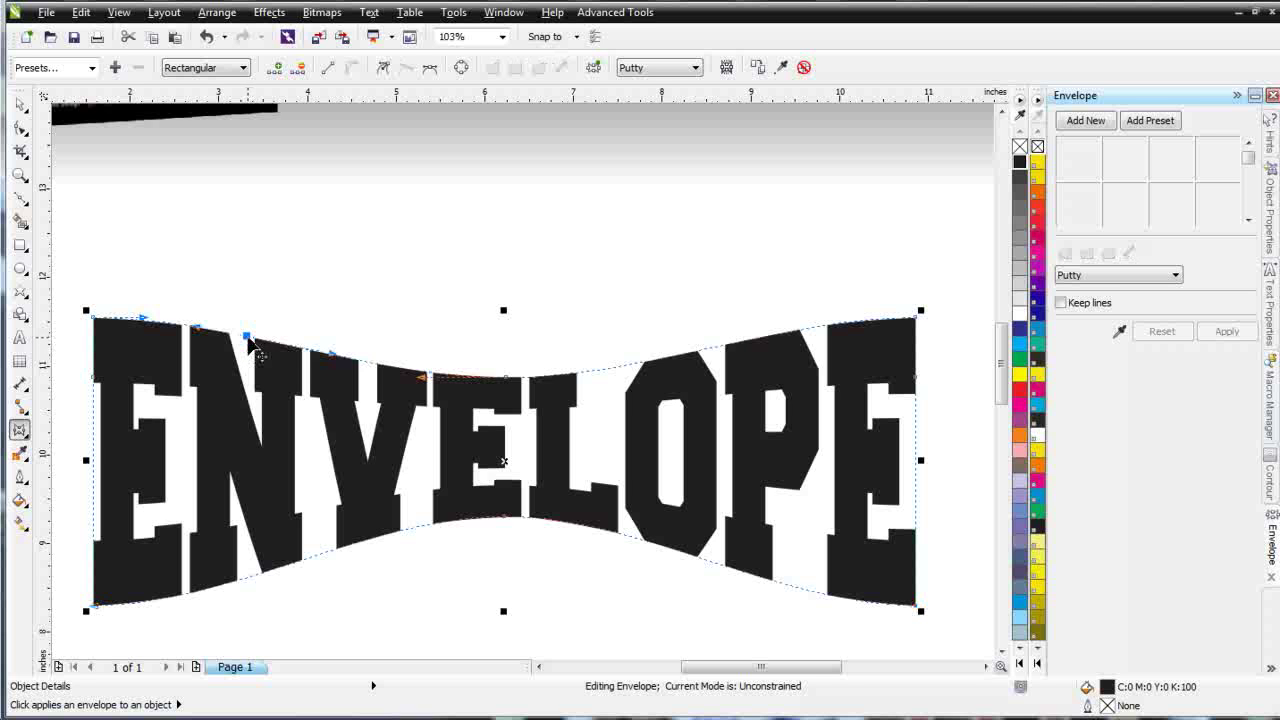
drag(248, 339, 257, 277)
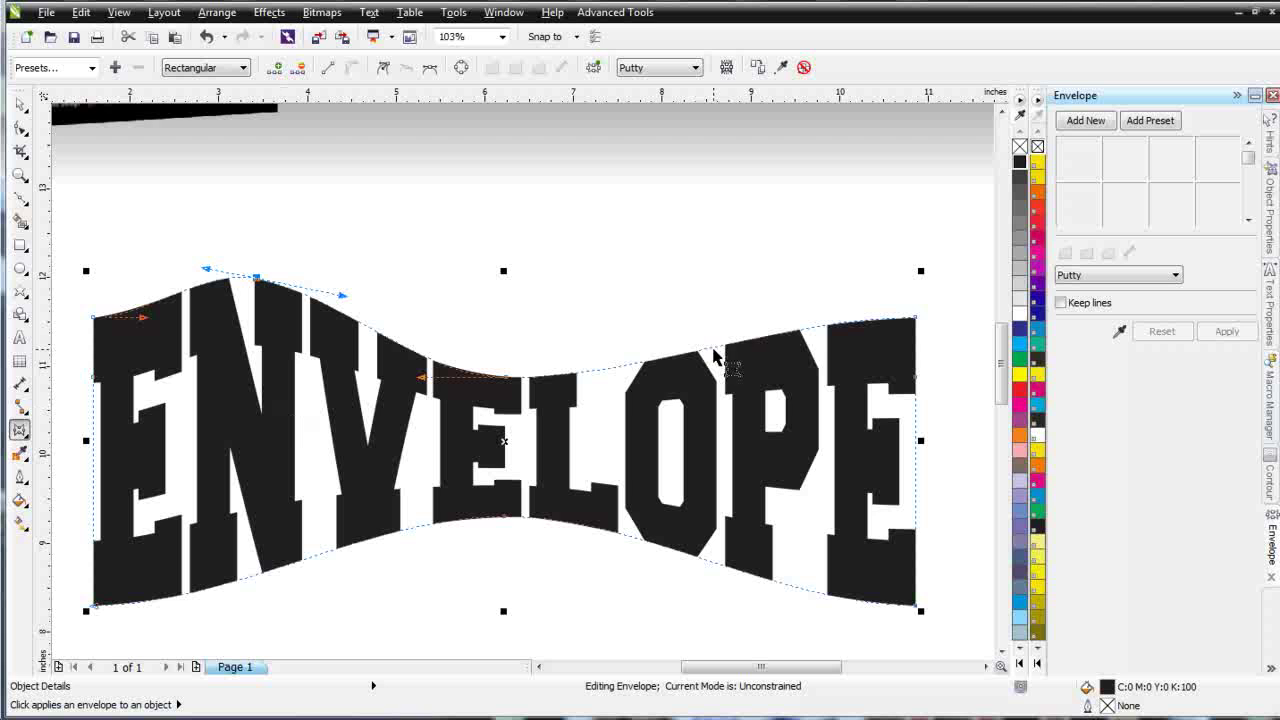
Step: Raise the top edge above the P and smooth the curves over OPE and EN
click(716, 352)
drag(714, 349, 701, 300)
mouse_move(766, 274)
mouse_down()
mouse_move(795, 282)
mouse_move(783, 260)
mouse_up()
drag(849, 320, 835, 330)
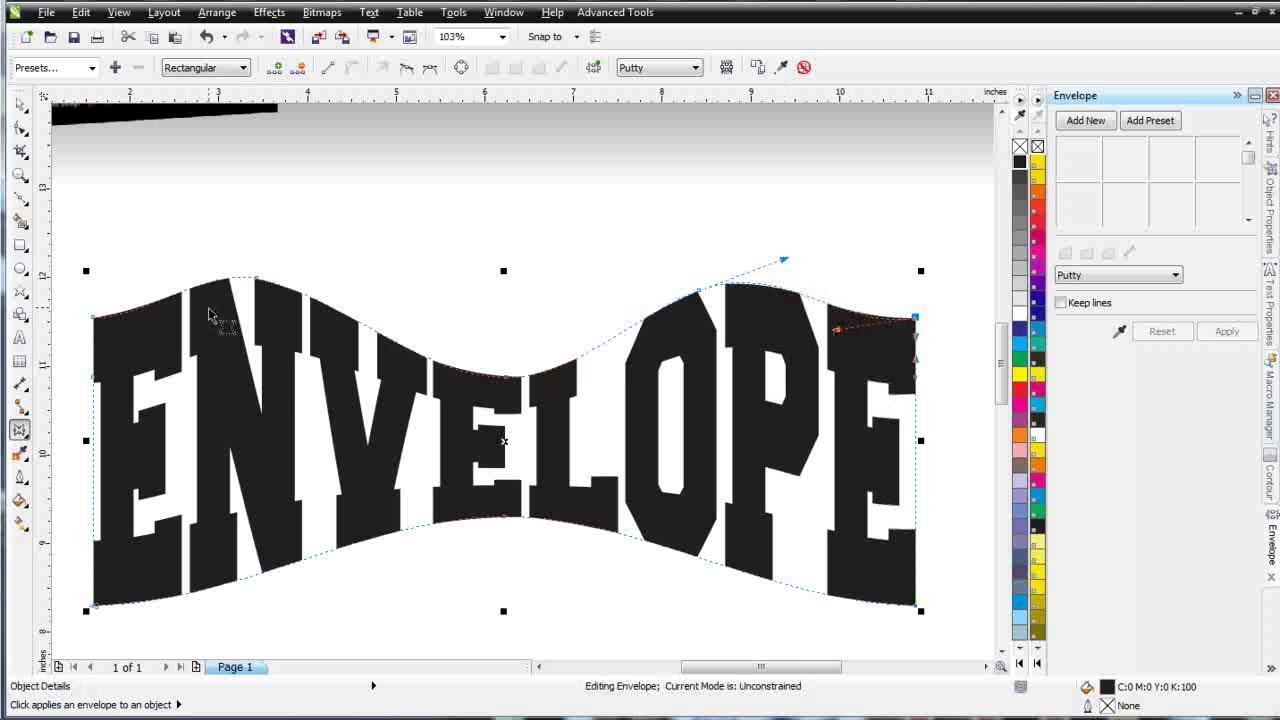
click(94, 317)
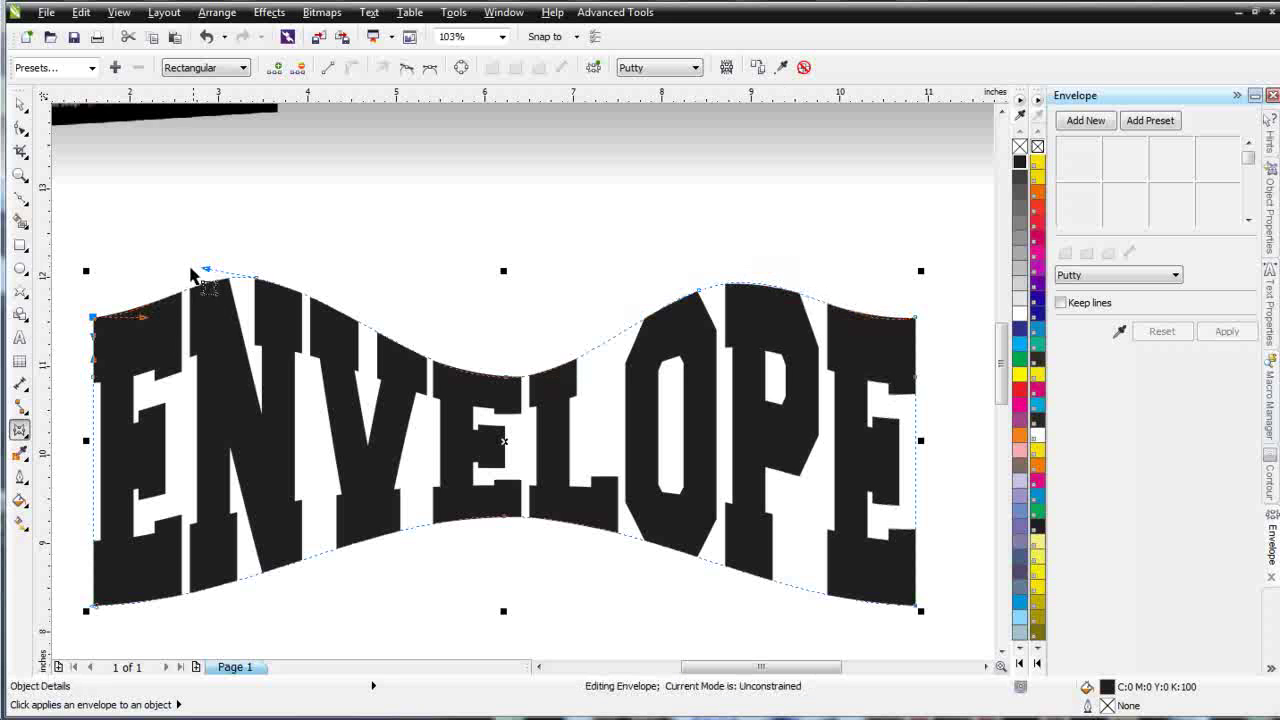
mouse_move(194, 271)
mouse_down()
mouse_move(207, 275)
mouse_move(183, 266)
mouse_up()
drag(145, 320, 160, 321)
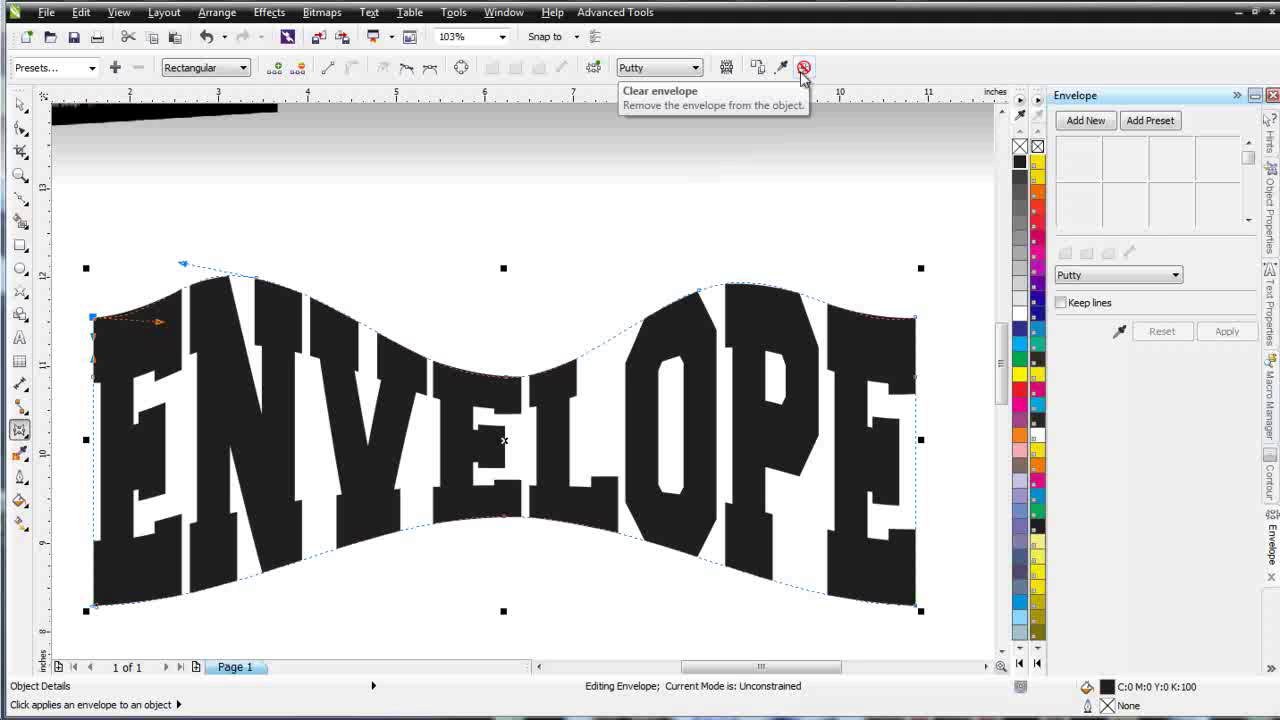
Step: Save the current envelope as a preset named myenvelope and confirm it appears in Presets
click(91, 67)
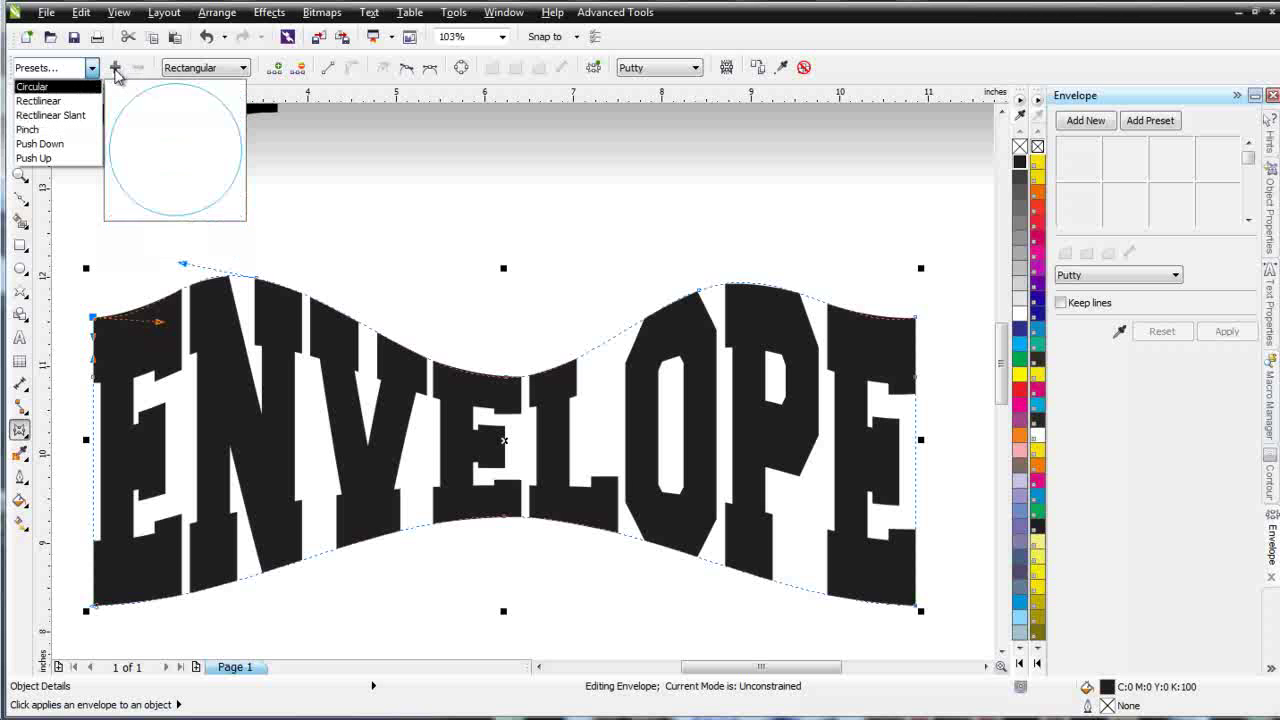
click(117, 75)
click(117, 67)
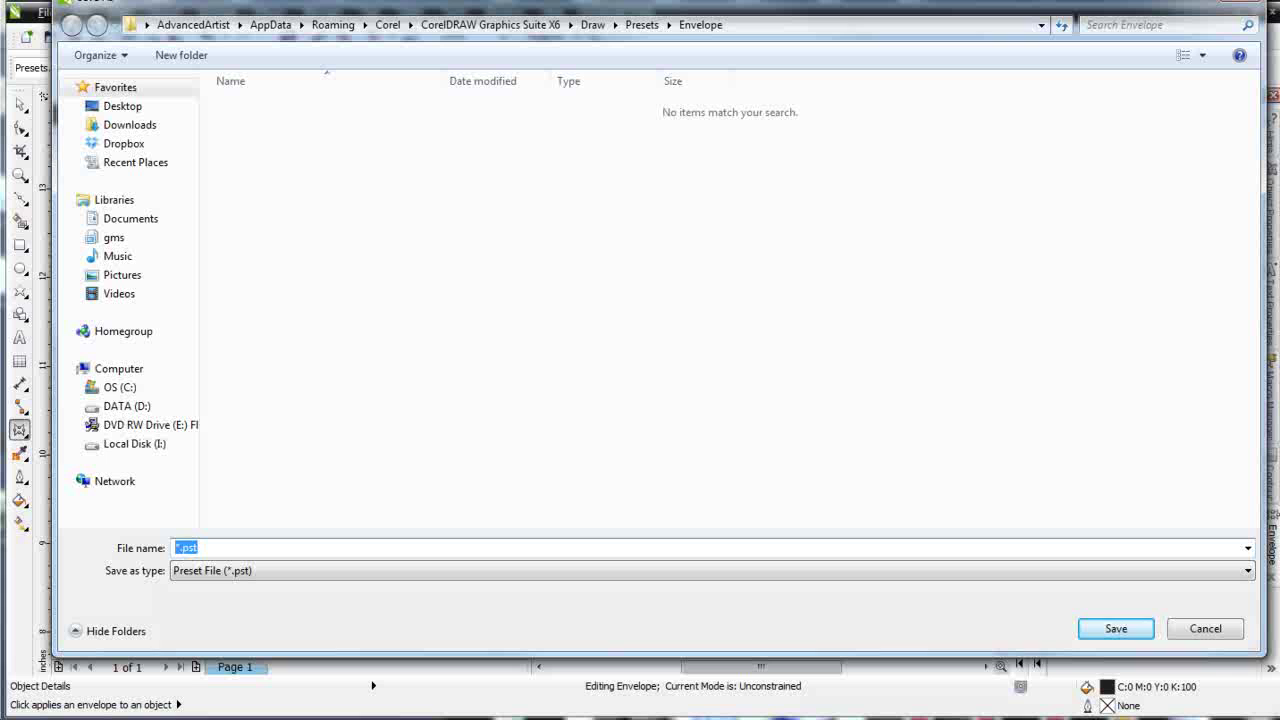
text(m)
text(tenvloe)
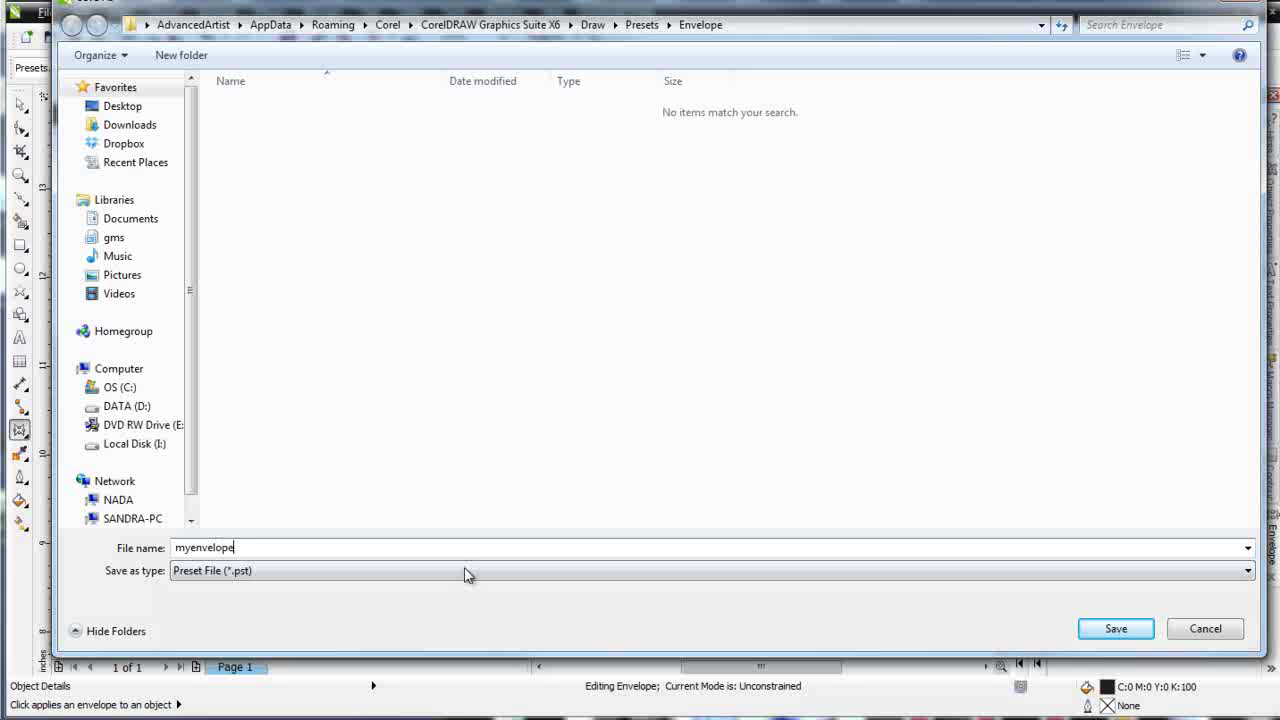
click(1112, 628)
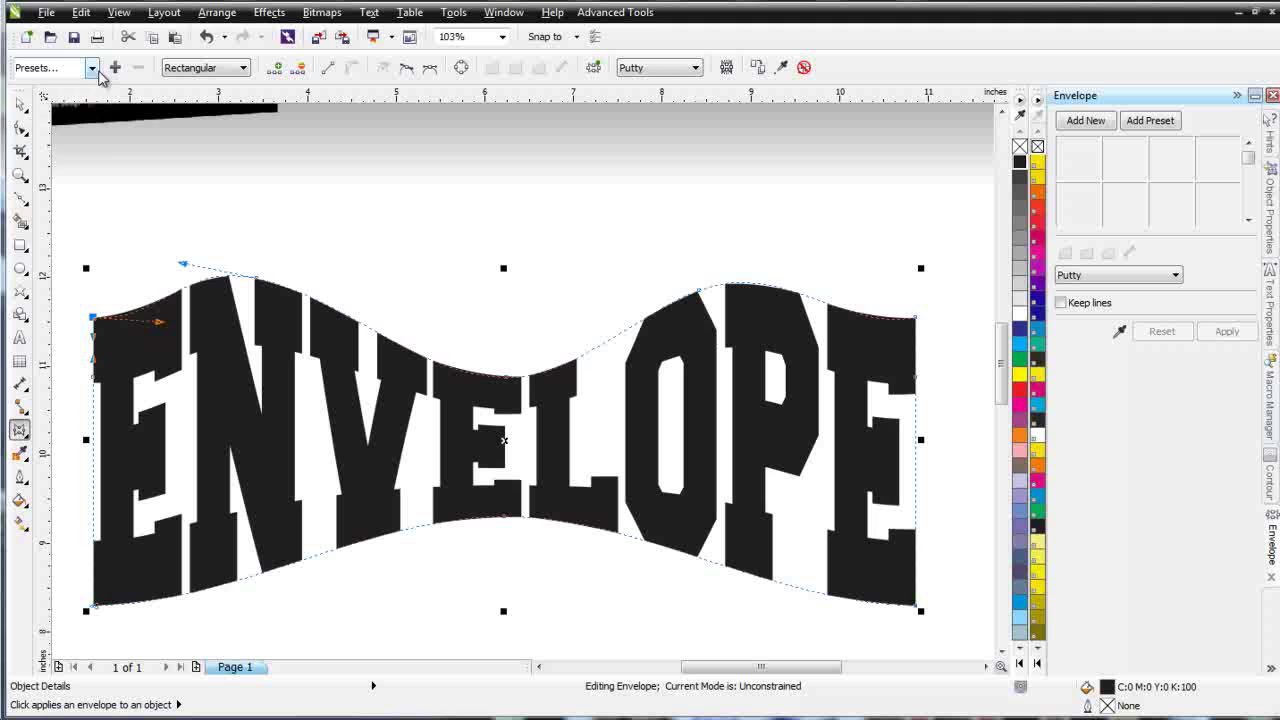
click(91, 67)
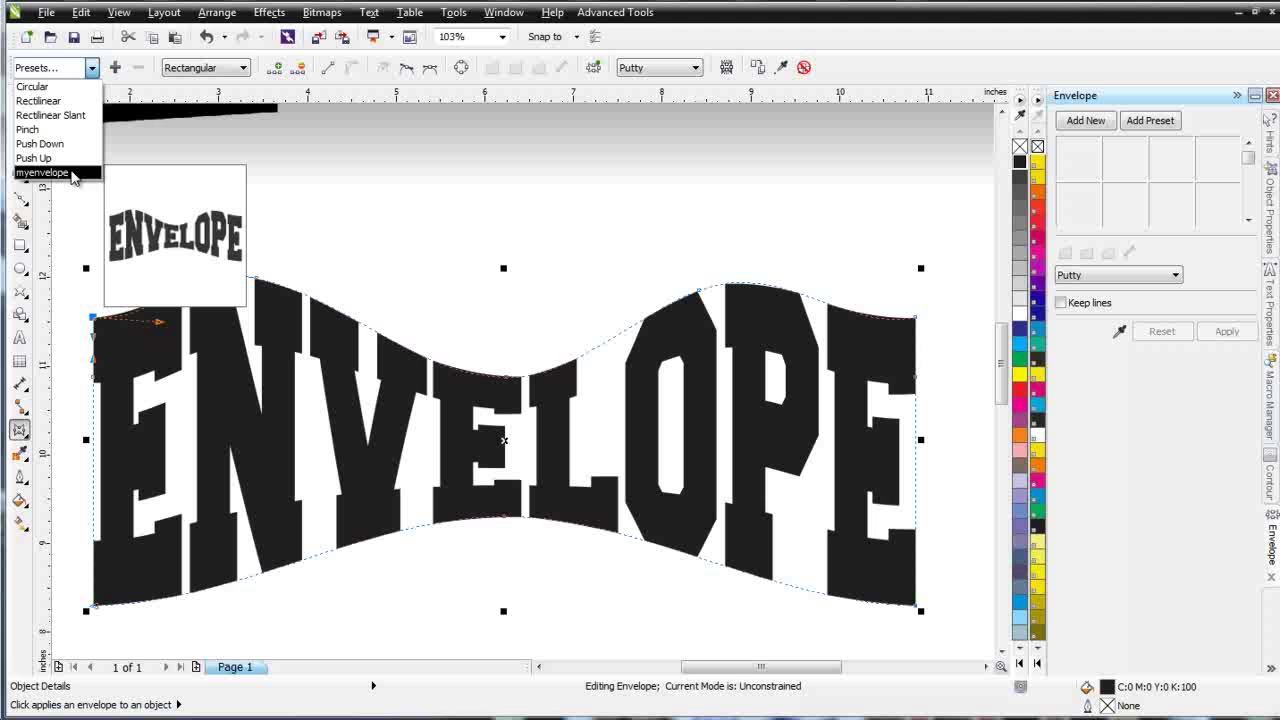
Step: Add and delete top-left envelope nodes to straighten that edge, undoing the Convert to curves
click(566, 250)
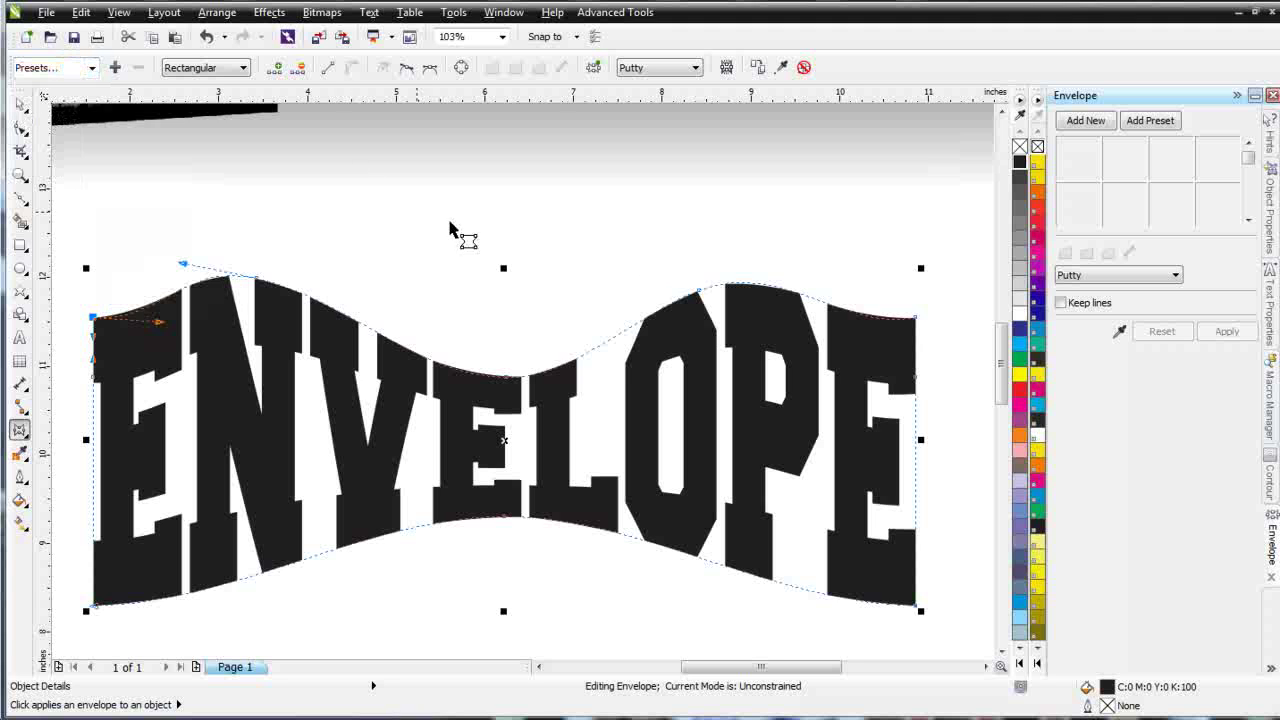
click(257, 276)
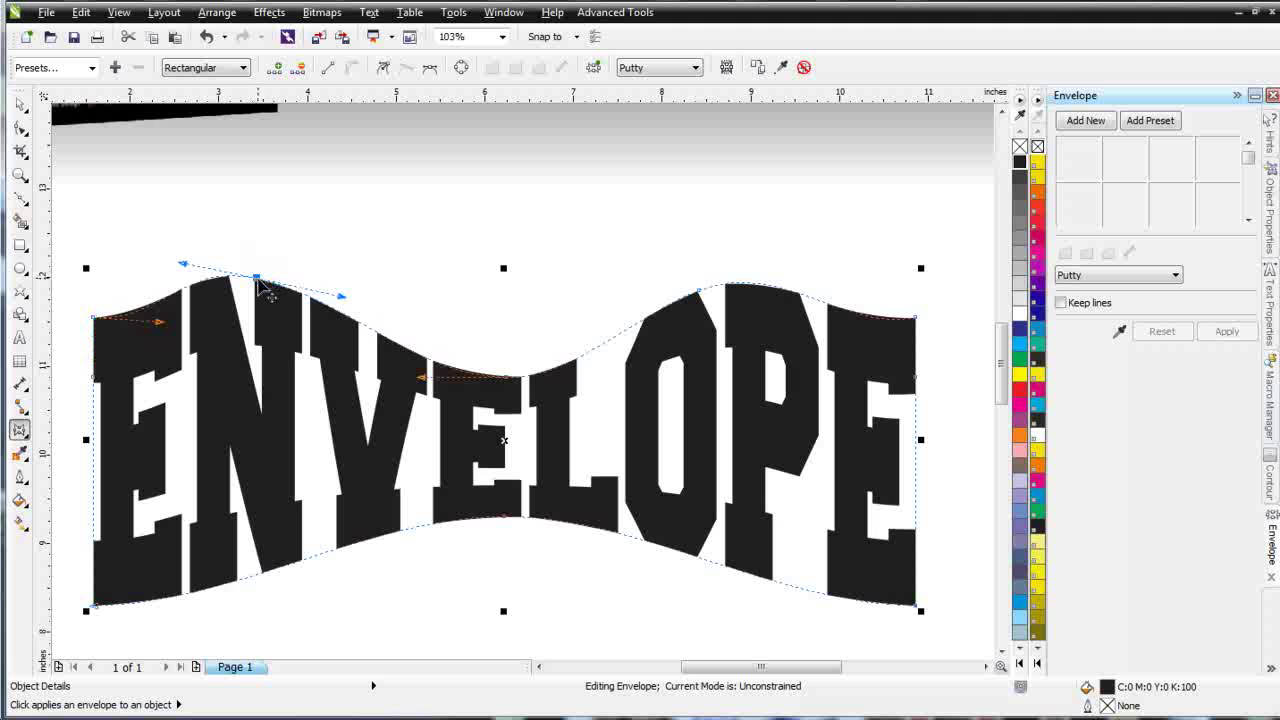
click(274, 67)
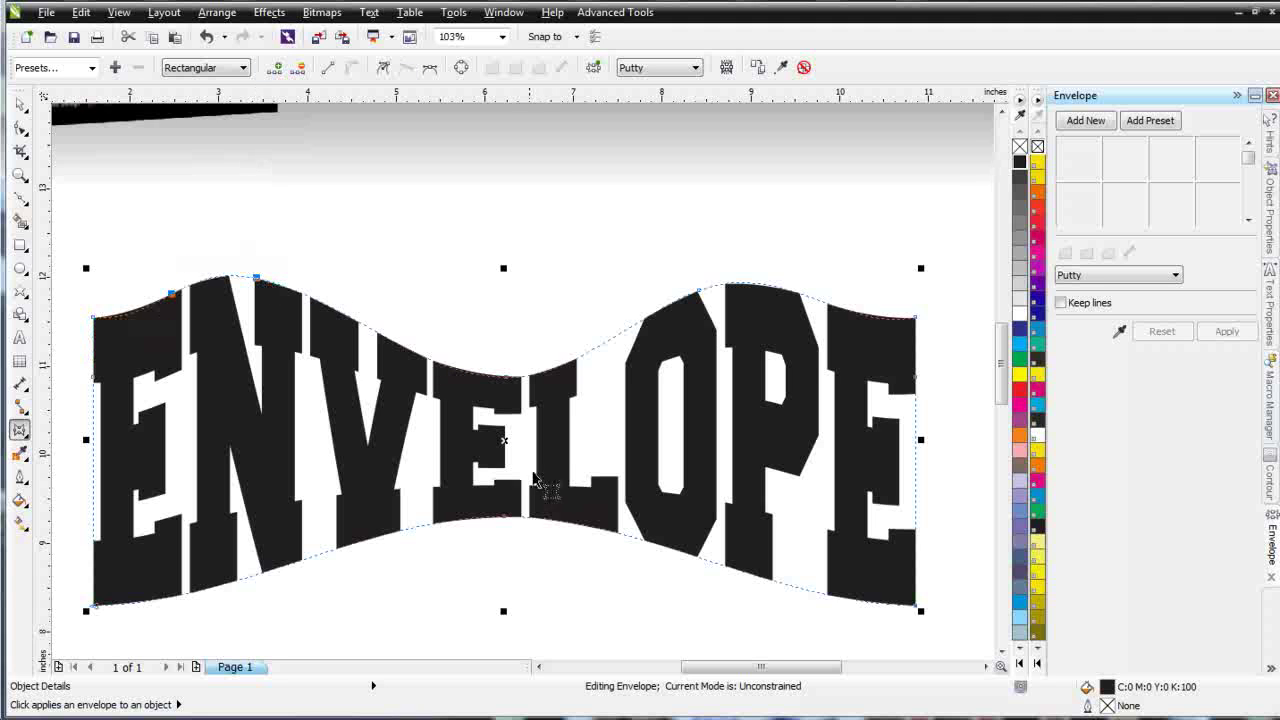
click(303, 70)
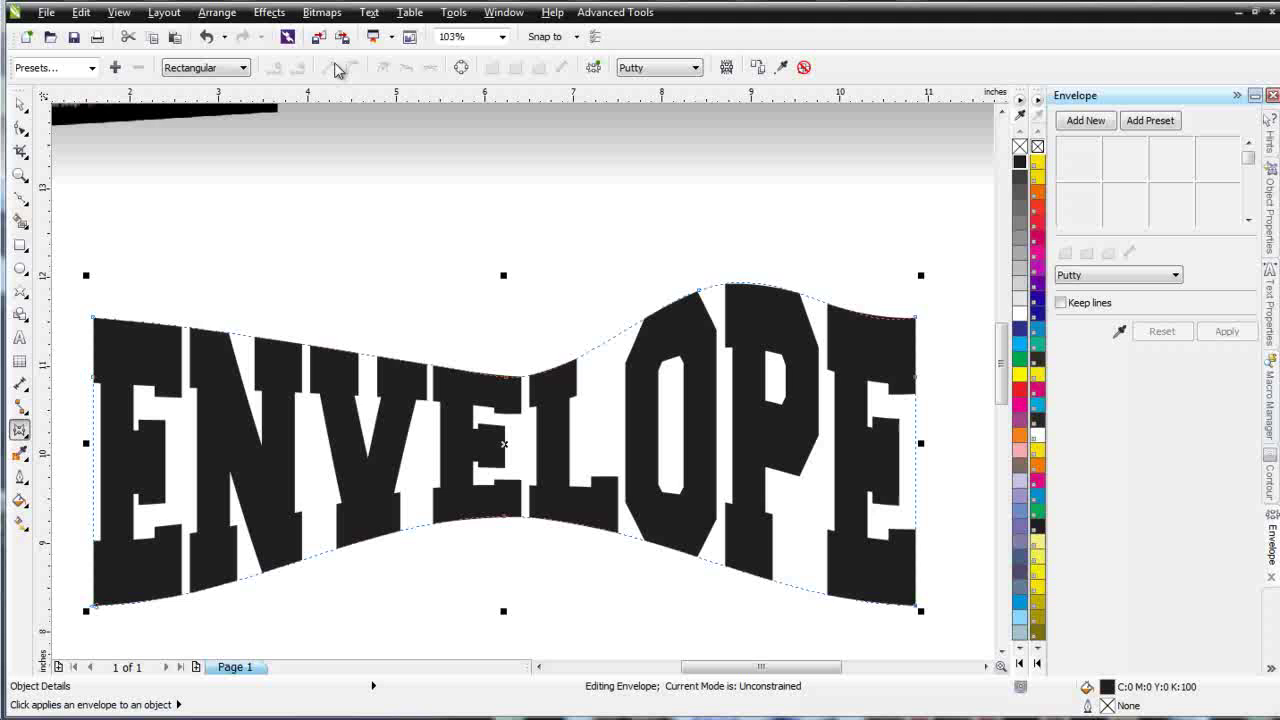
click(461, 68)
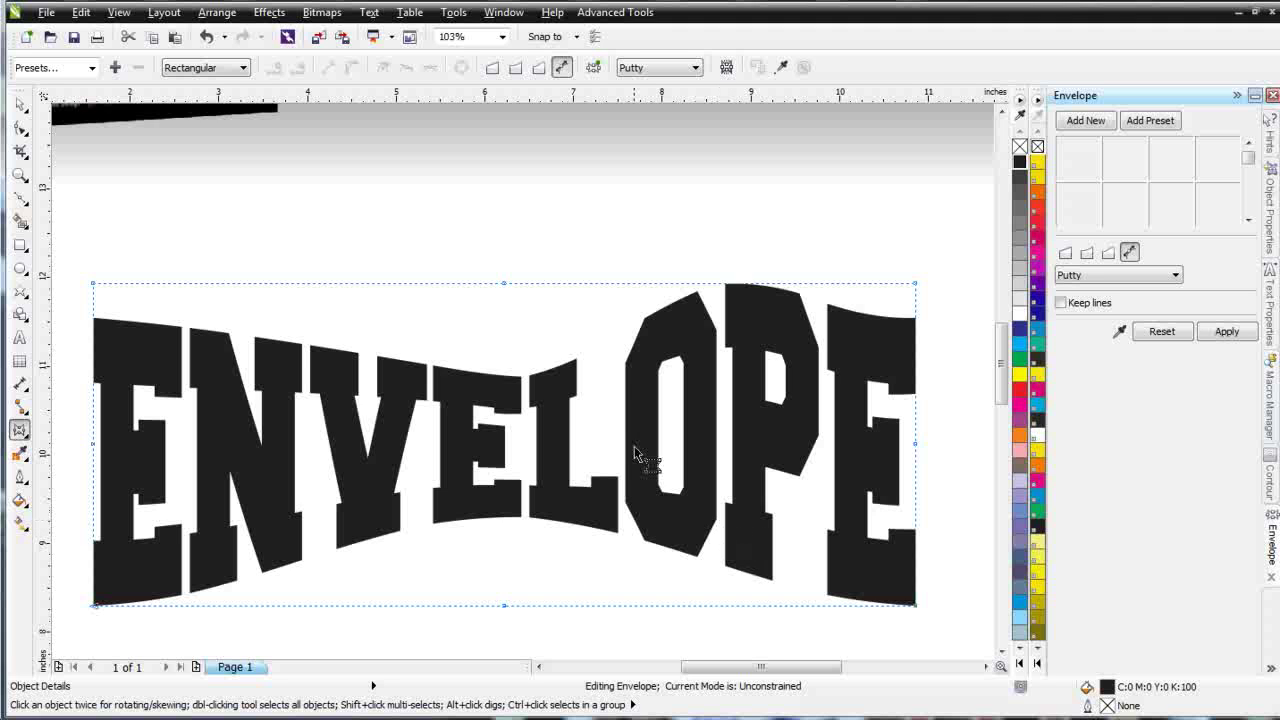
key(ctrl+z)
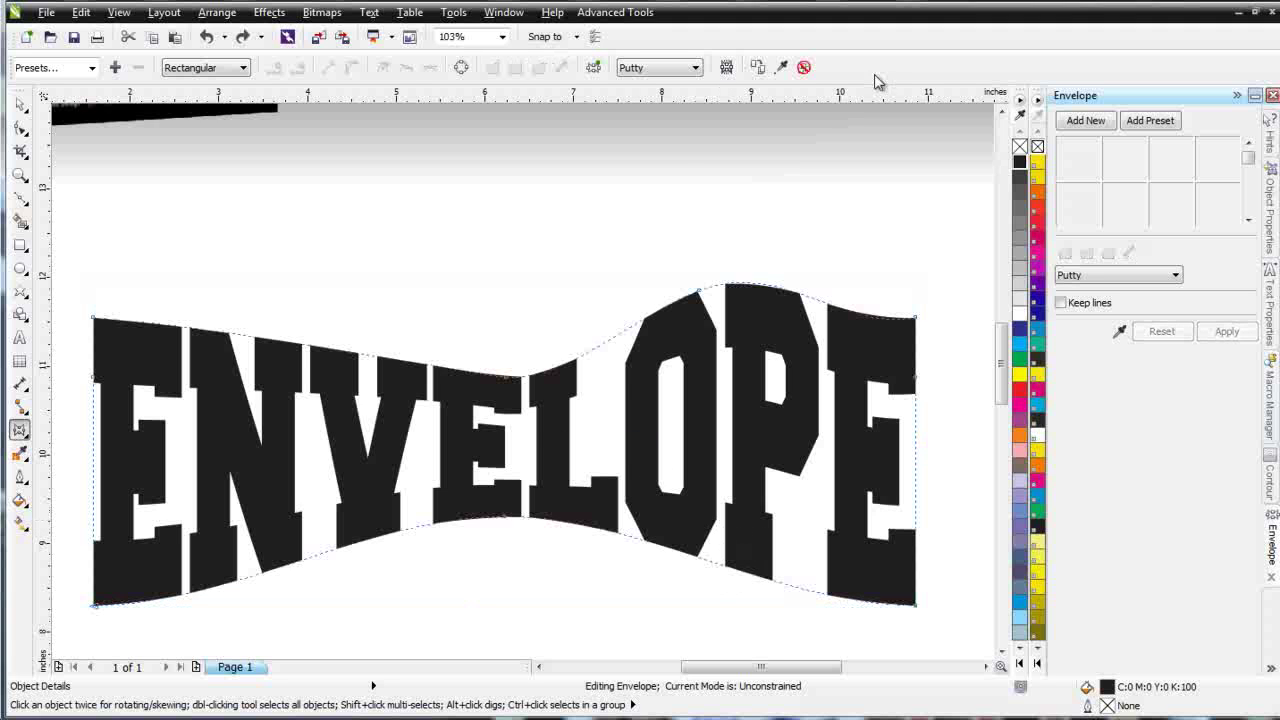
Step: Clear the envelope so ENVELOPE is plain straight text, and zoom out to the page
click(805, 68)
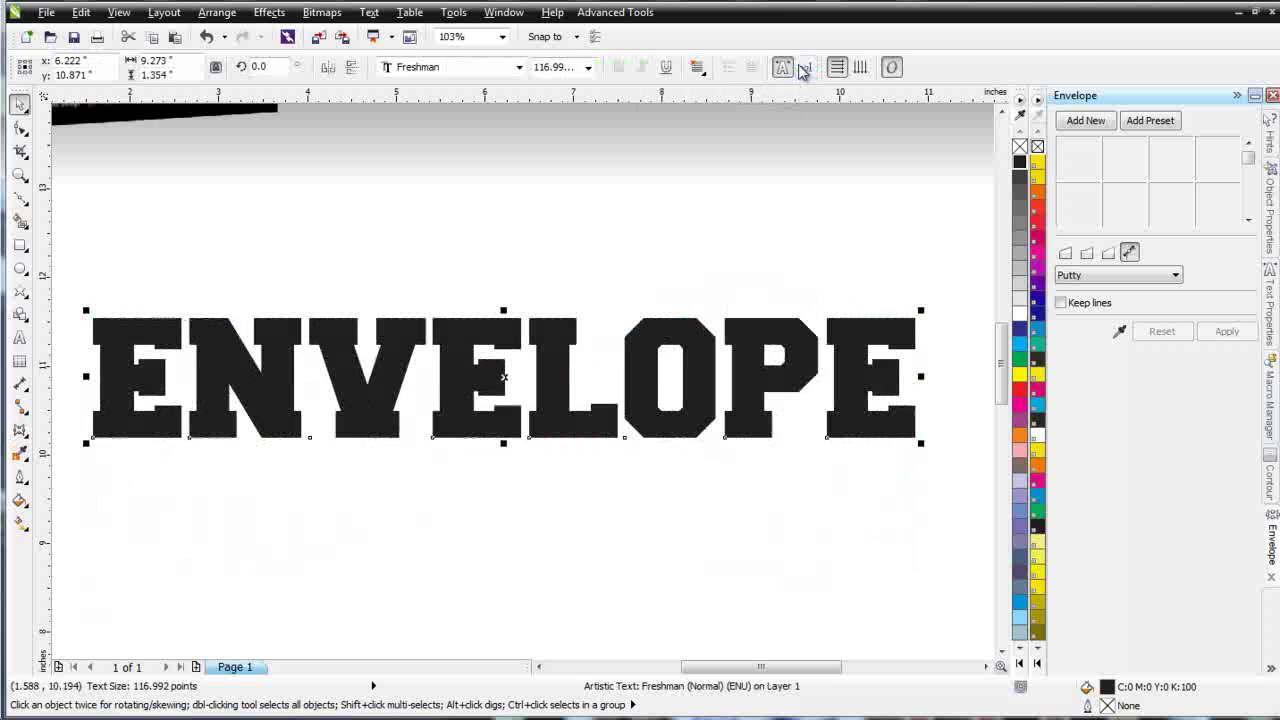
click(652, 515)
key(F3)
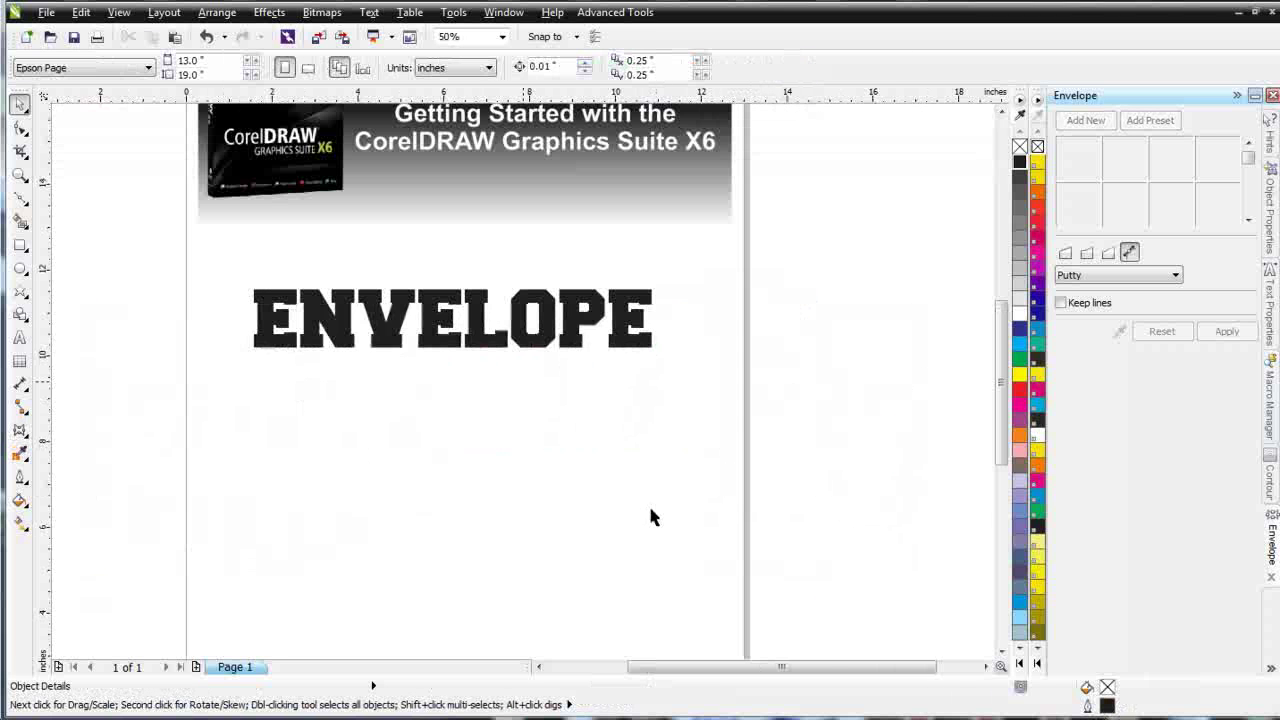
Step: Draw a 10.104 × 3.333 inch rectangle overlapping a 12.458 × 5.062 inch ellipse below the word
click(19, 245)
drag(226, 427, 660, 587)
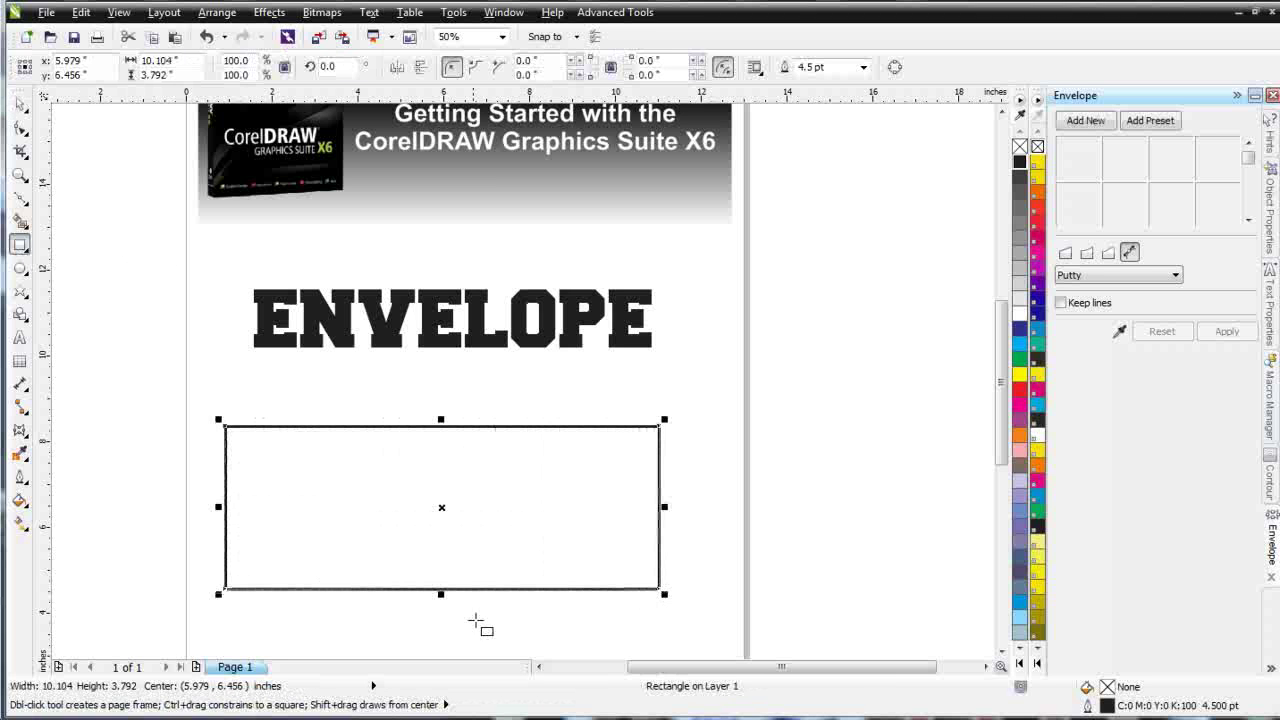
click(19, 268)
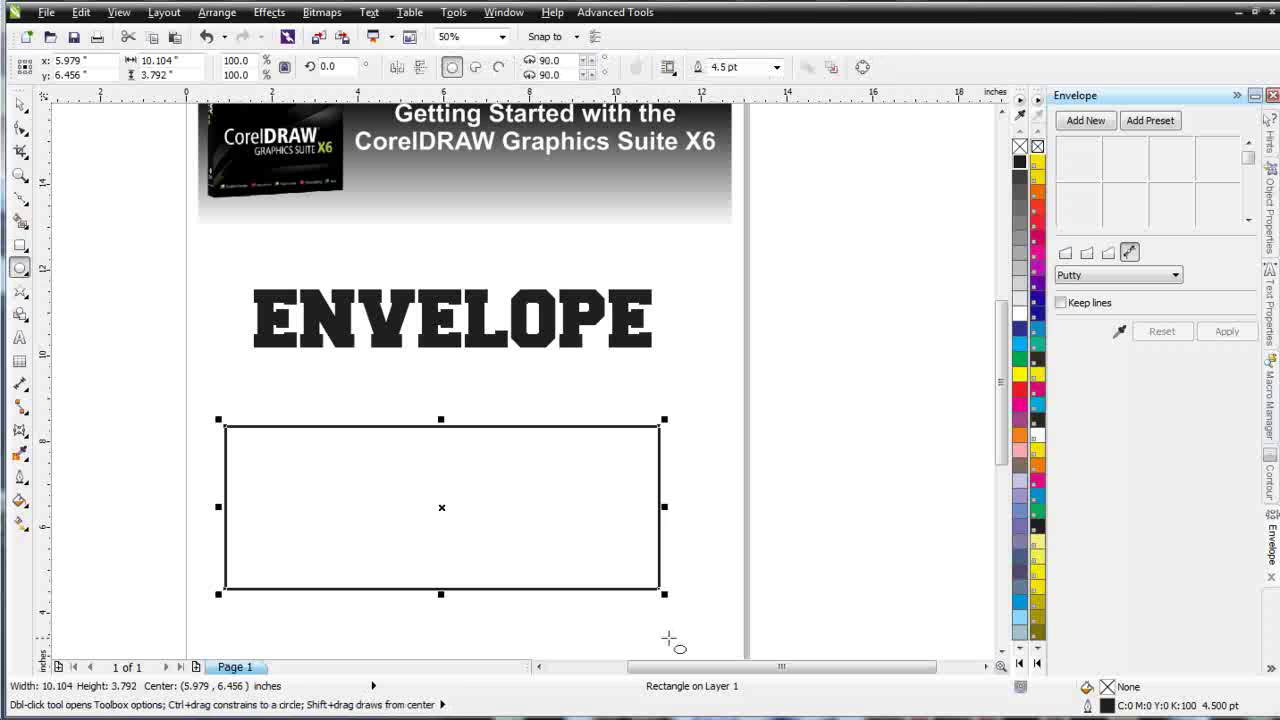
drag(688, 640, 152, 416)
click(19, 103)
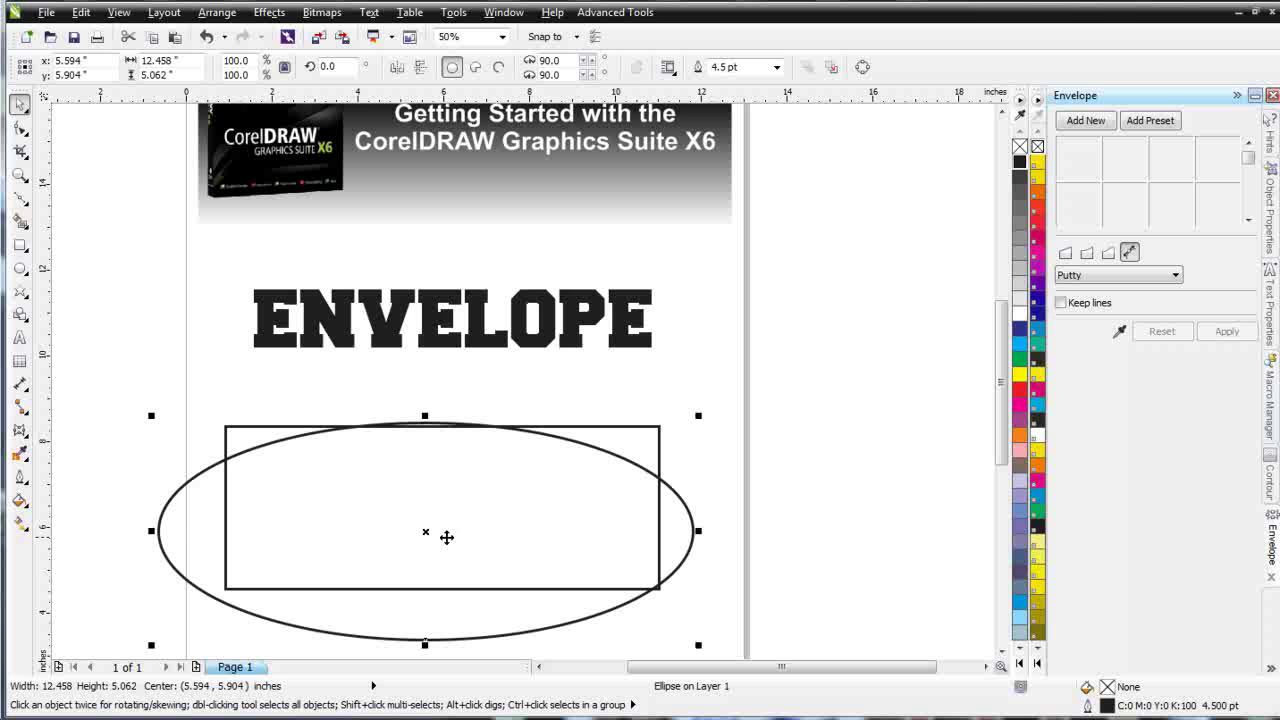
drag(427, 535, 443, 609)
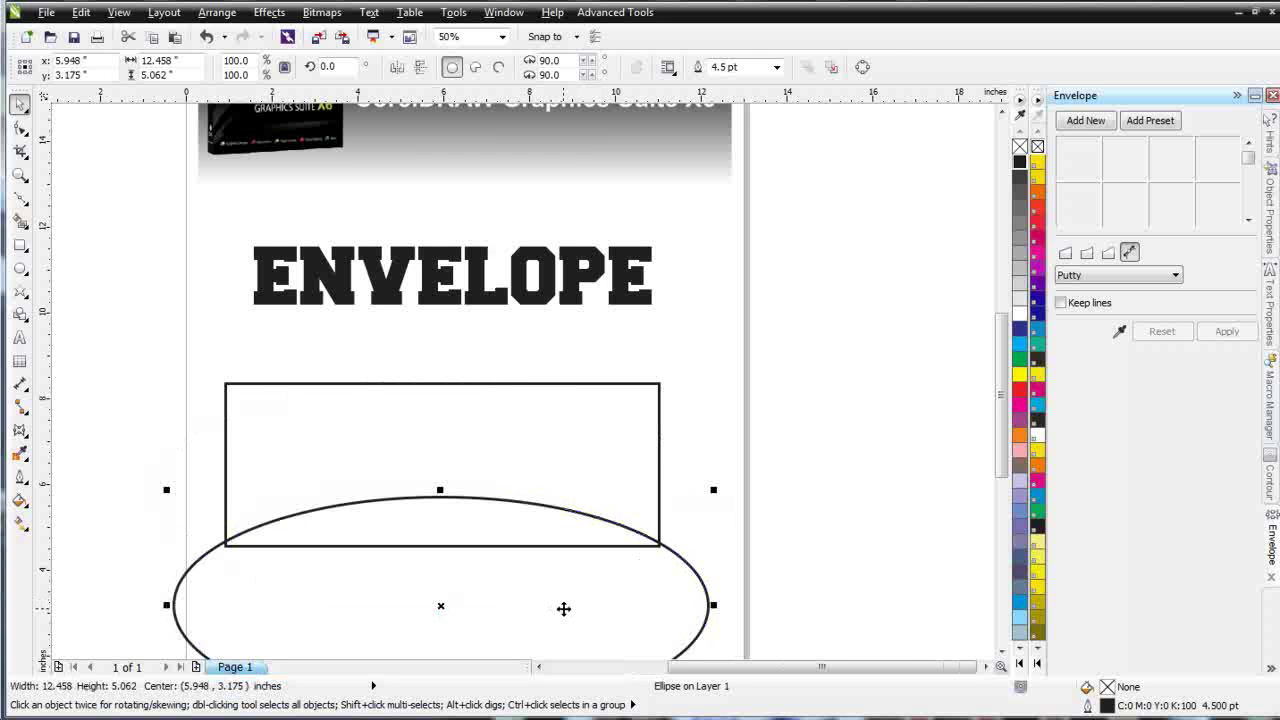
click(452, 376)
drag(445, 376, 441, 397)
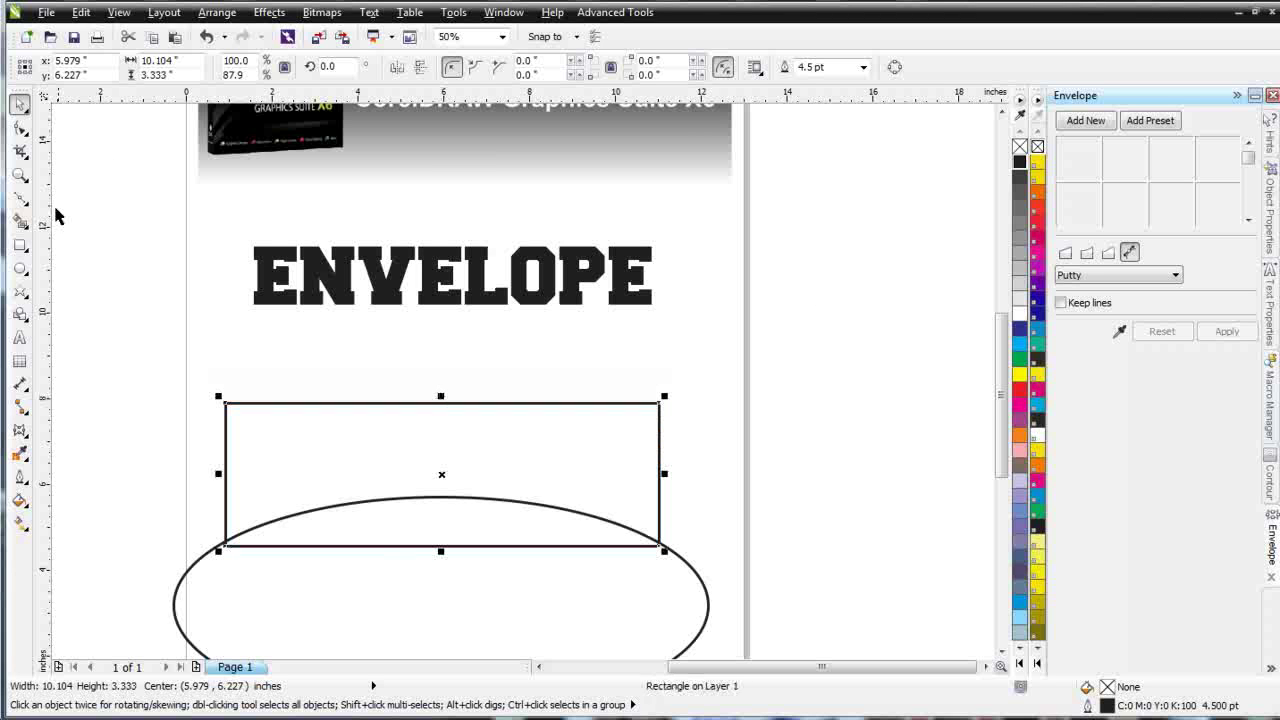
Step: Smart Fill the rectangle–ellipse region as a grey 40% black shape, delete both originals, and place it below ENVELOPE
click(20, 222)
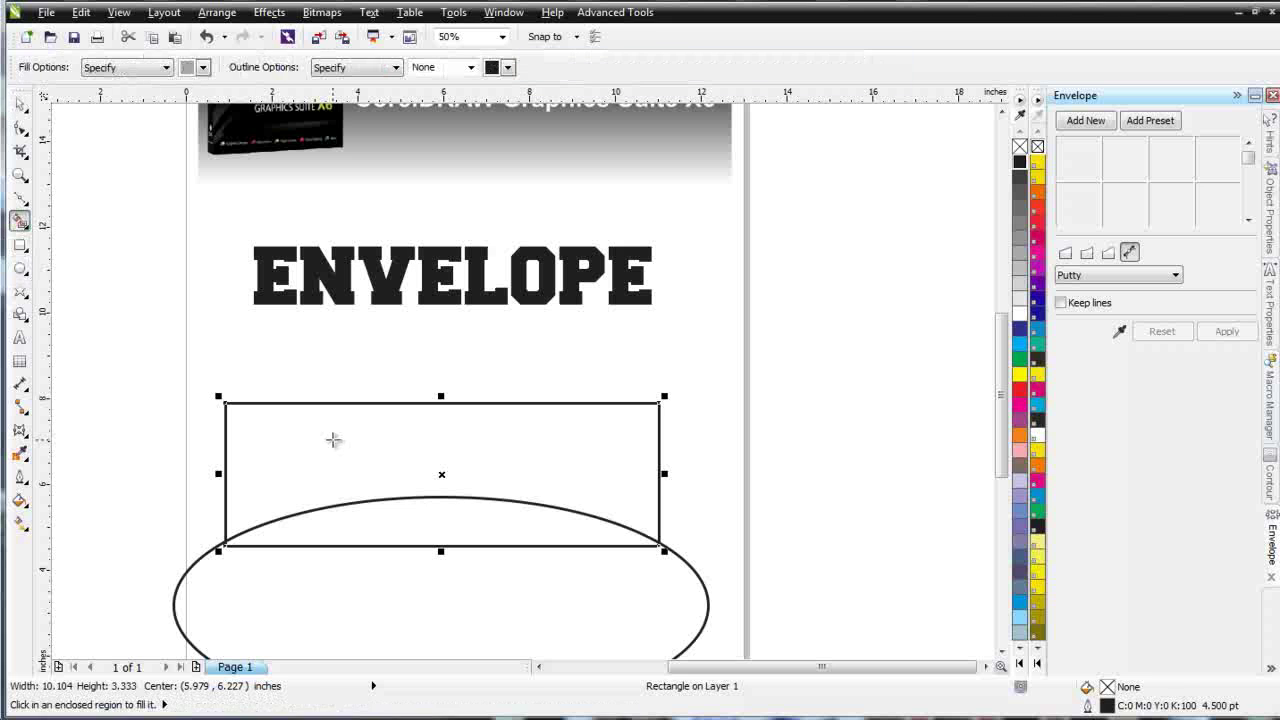
click(334, 437)
click(20, 103)
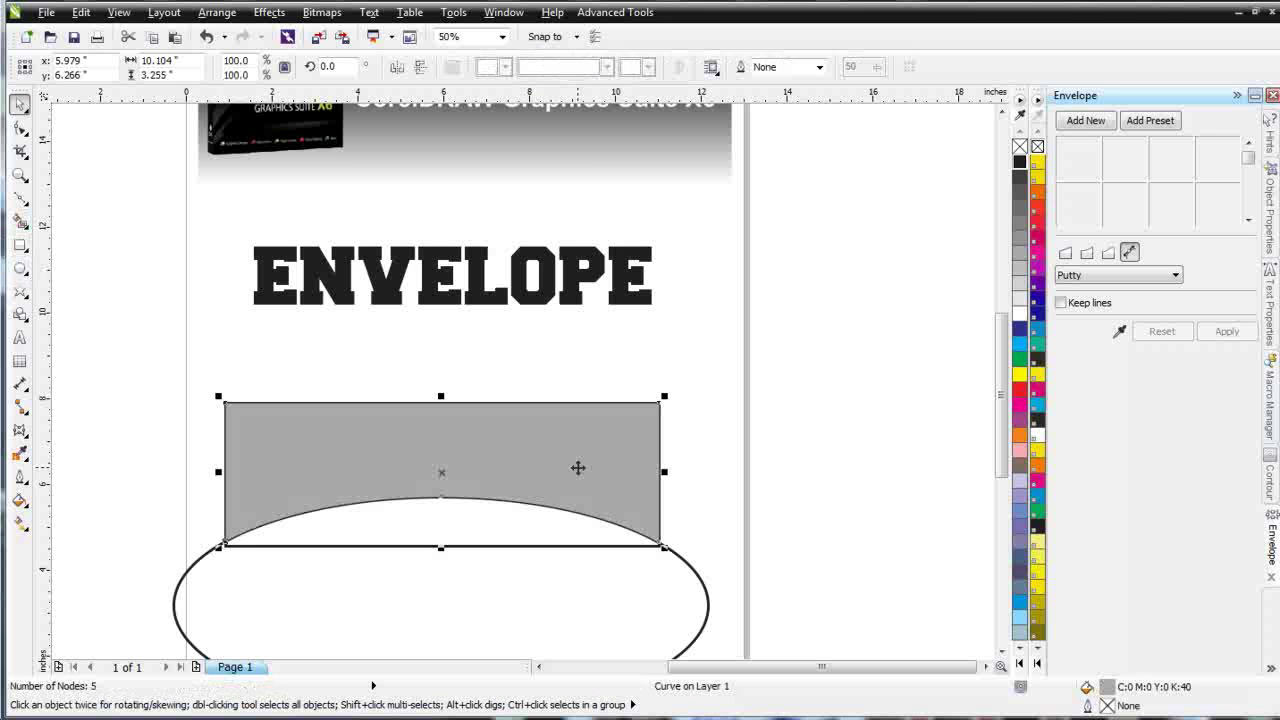
drag(577, 463, 901, 330)
click(557, 469)
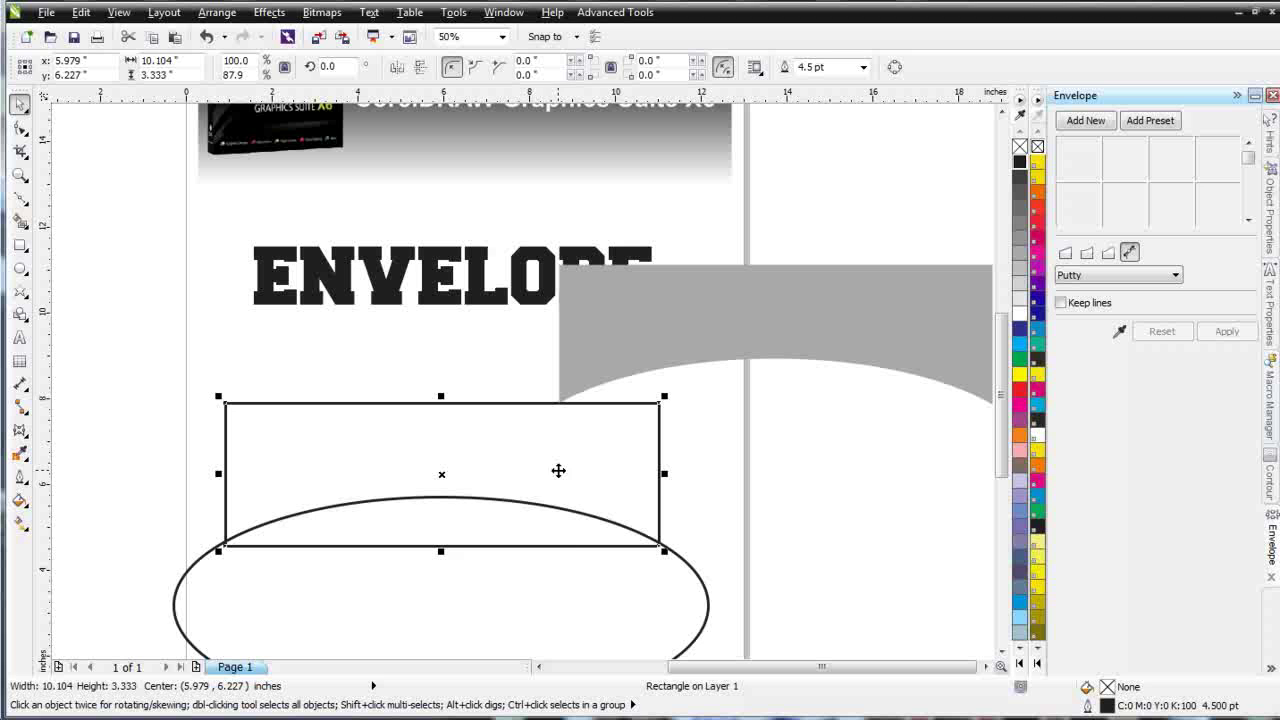
key(Delete)
click(520, 611)
key(Delete)
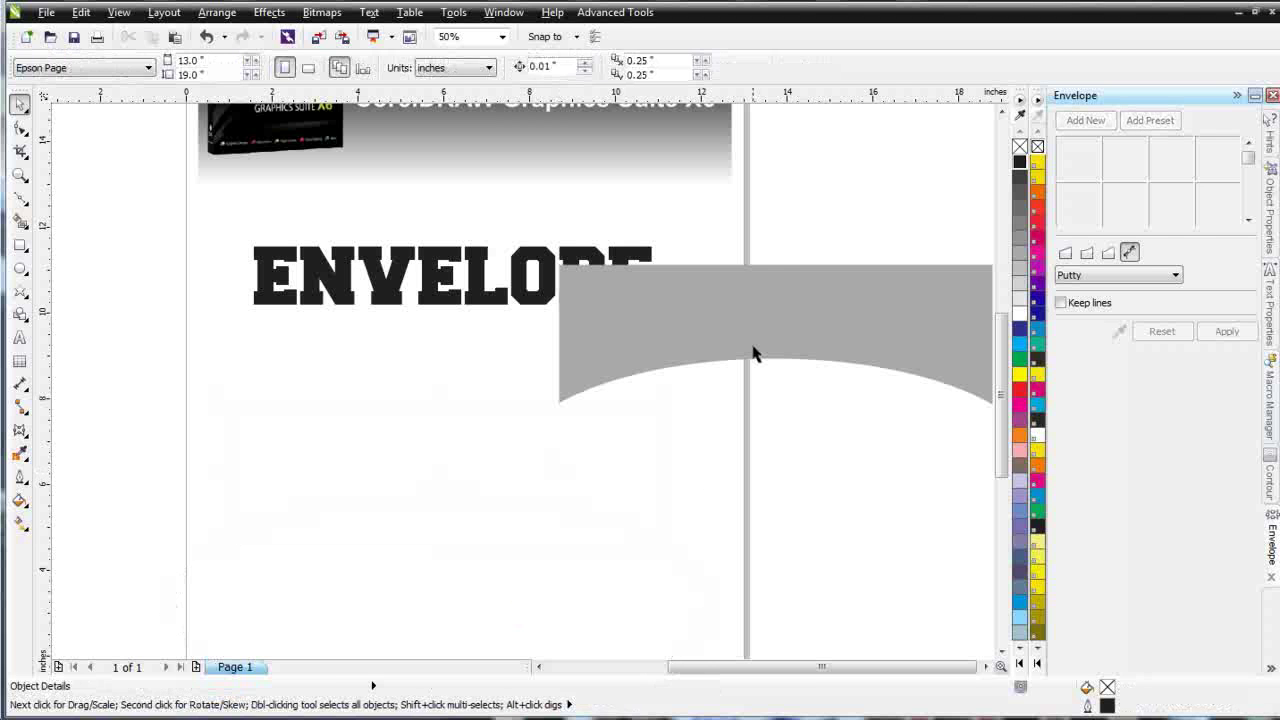
click(754, 351)
drag(775, 318, 457, 388)
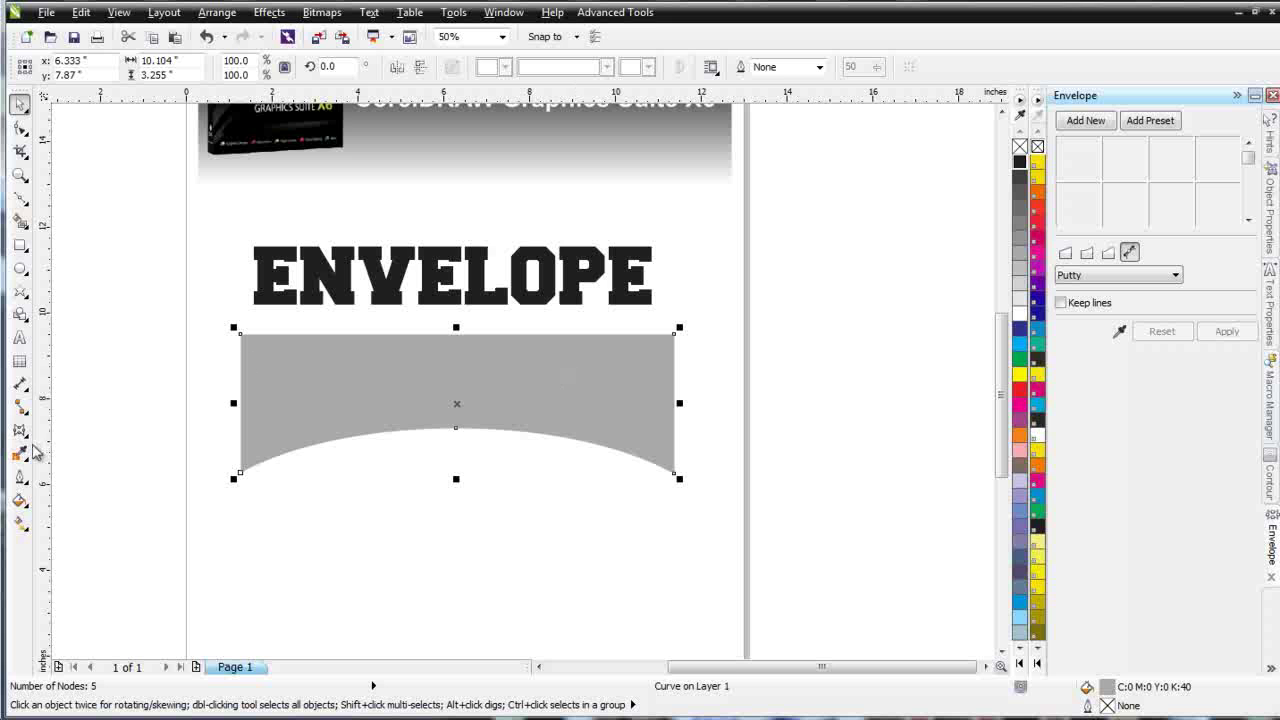
Step: Create ENVELOPE's envelope from the grey arched shape's outline
click(20, 430)
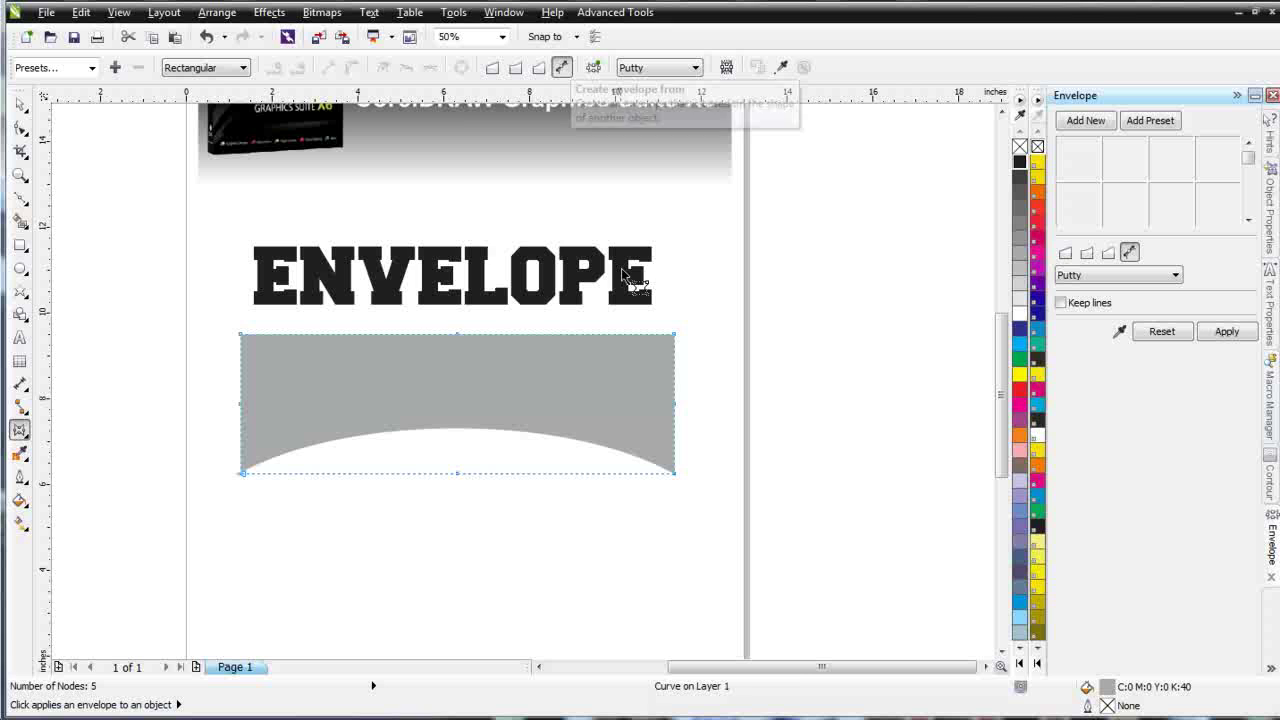
click(784, 68)
click(625, 297)
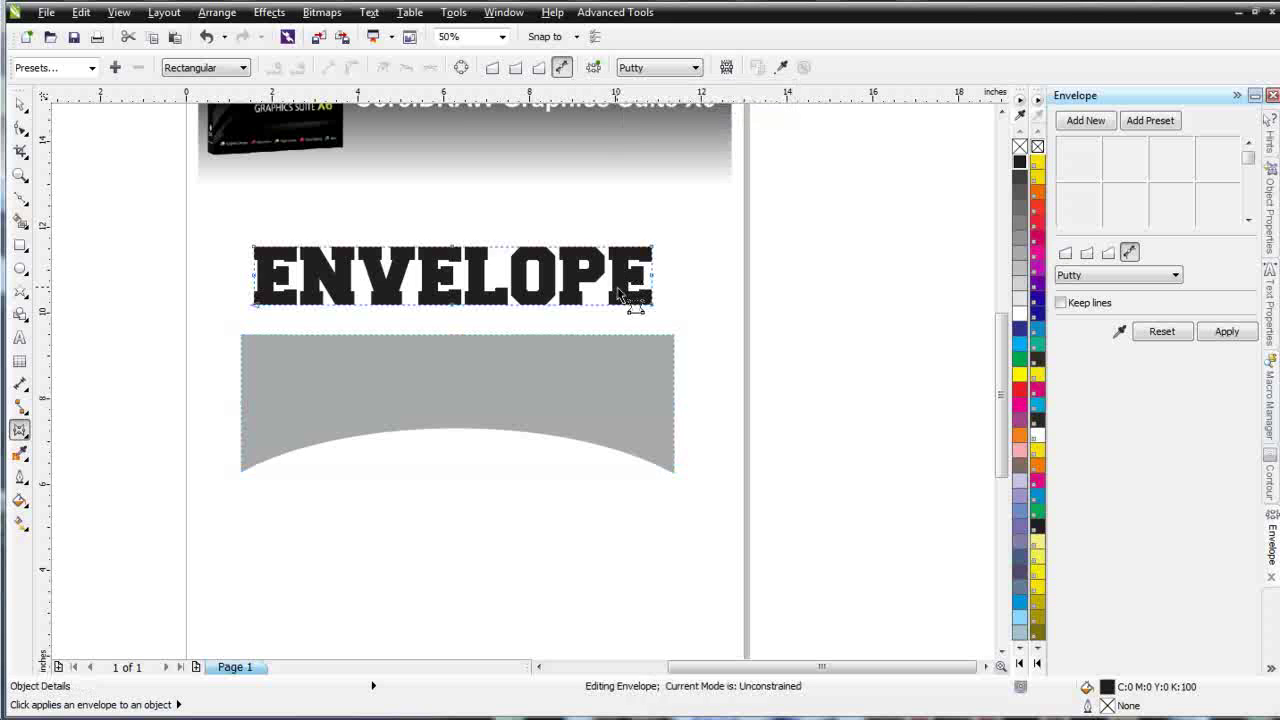
click(784, 68)
click(545, 393)
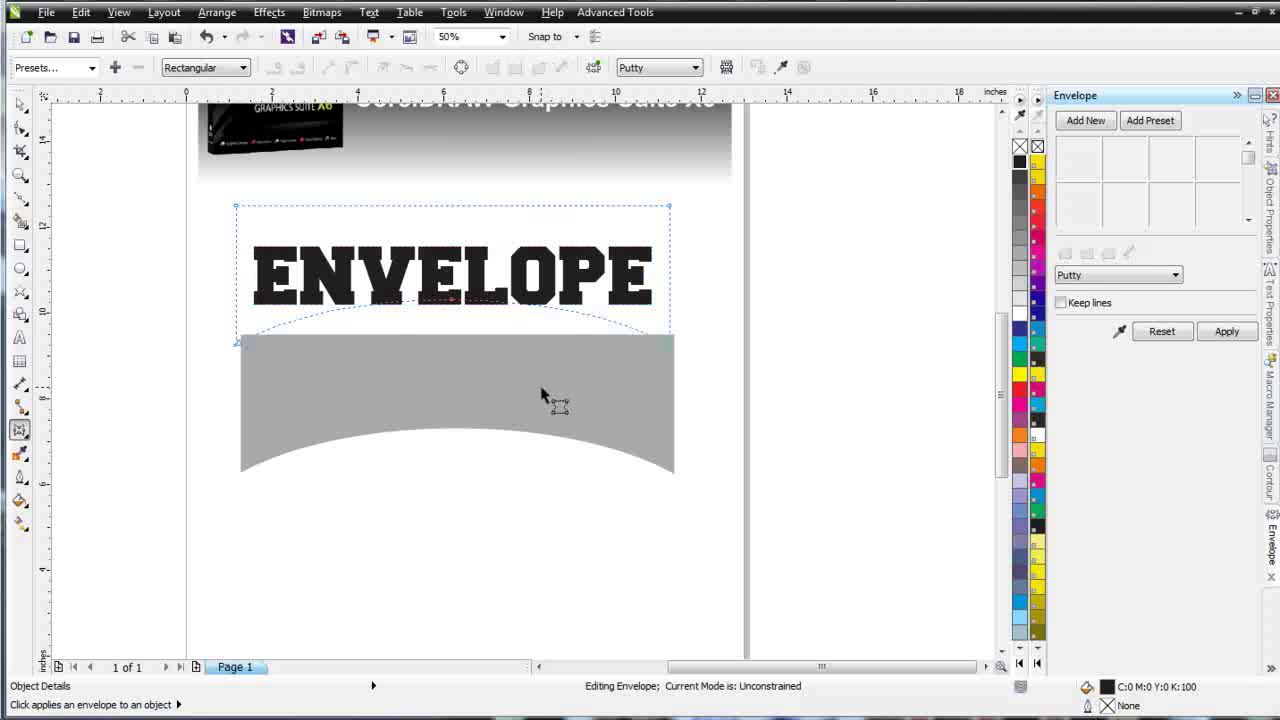
Step: Apply the envelope to ENVELOPE and move the grey shape further down the page
click(1228, 332)
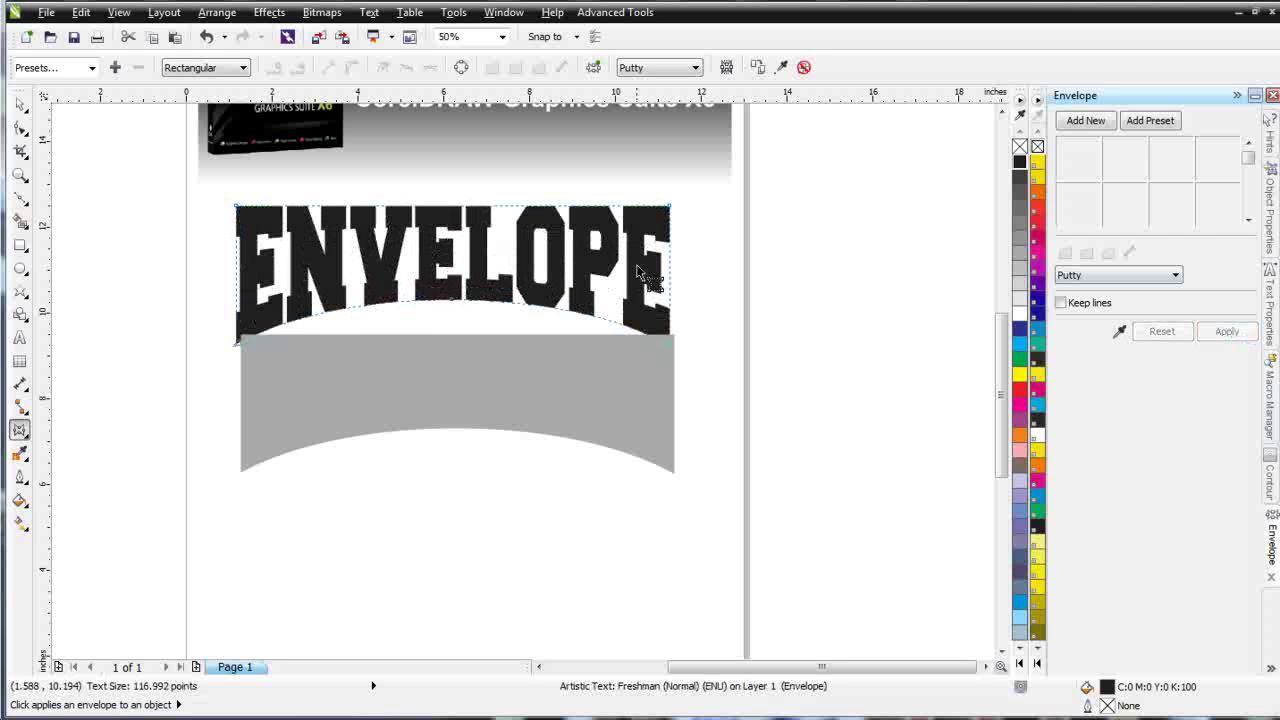
click(22, 110)
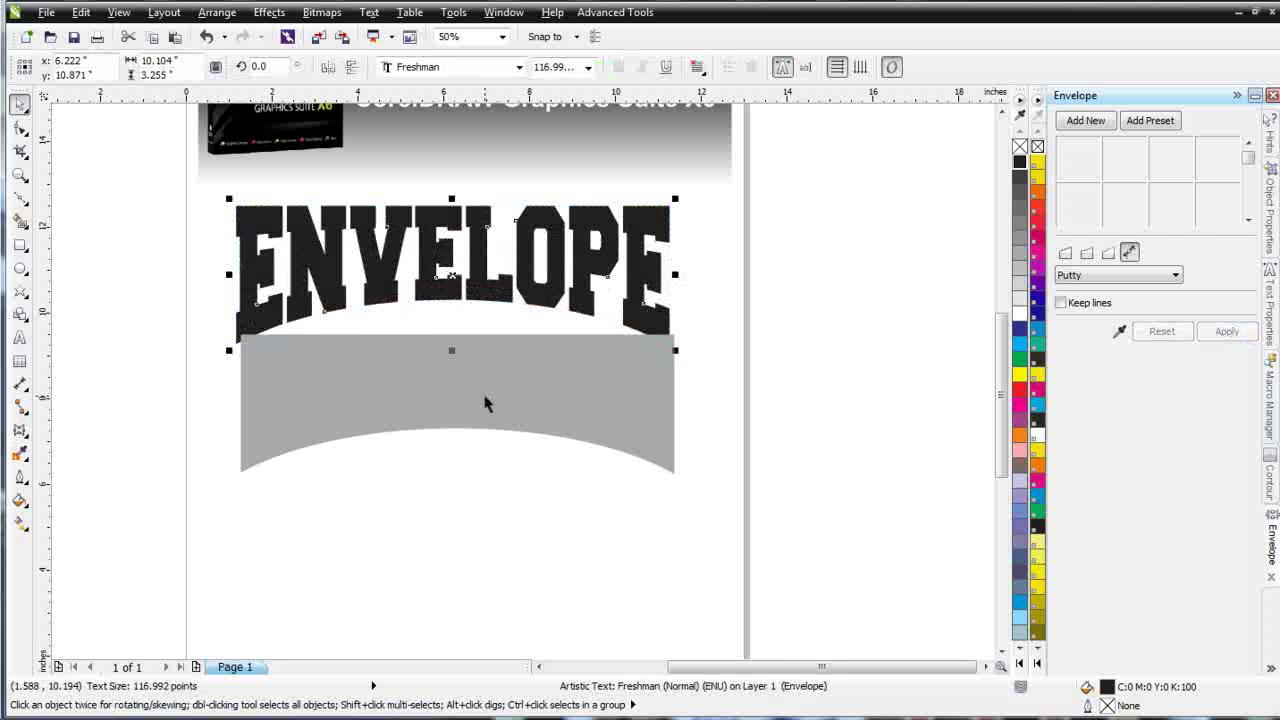
drag(486, 400, 489, 498)
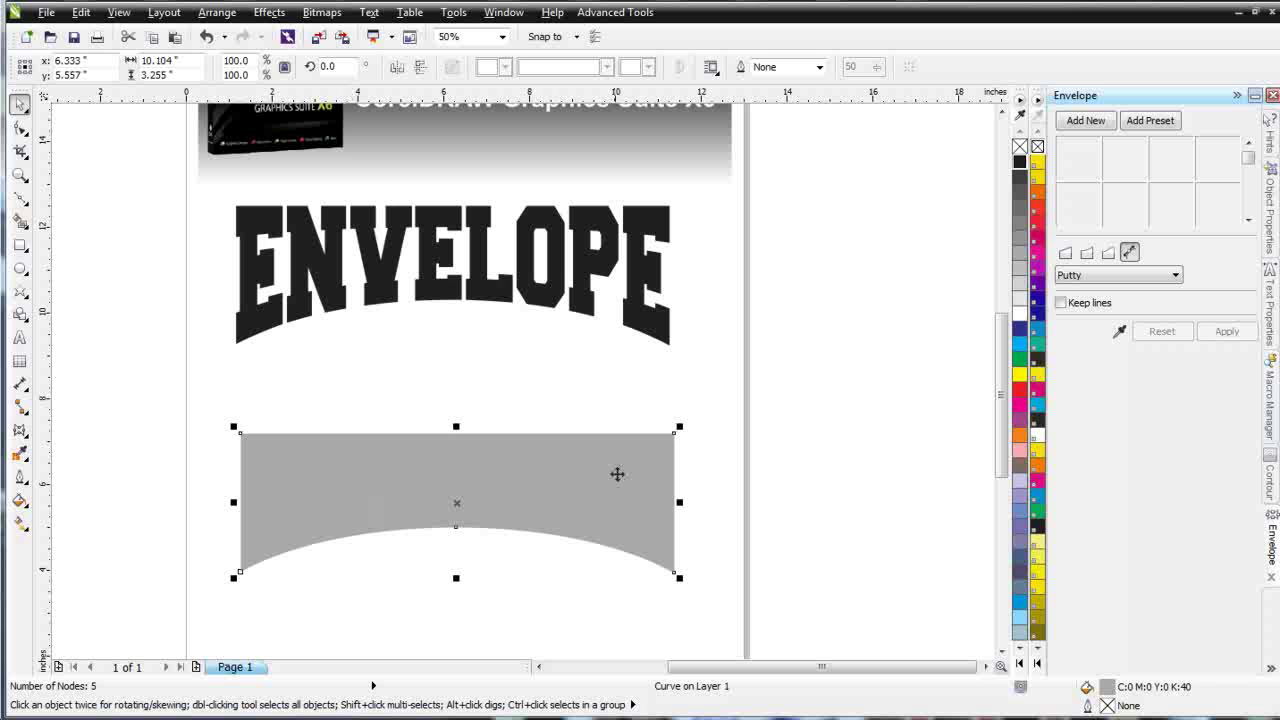
Step: Raise the envelope's bottom-centre node for a higher arch, then move ENVELOPE down toward the shape
click(466, 290)
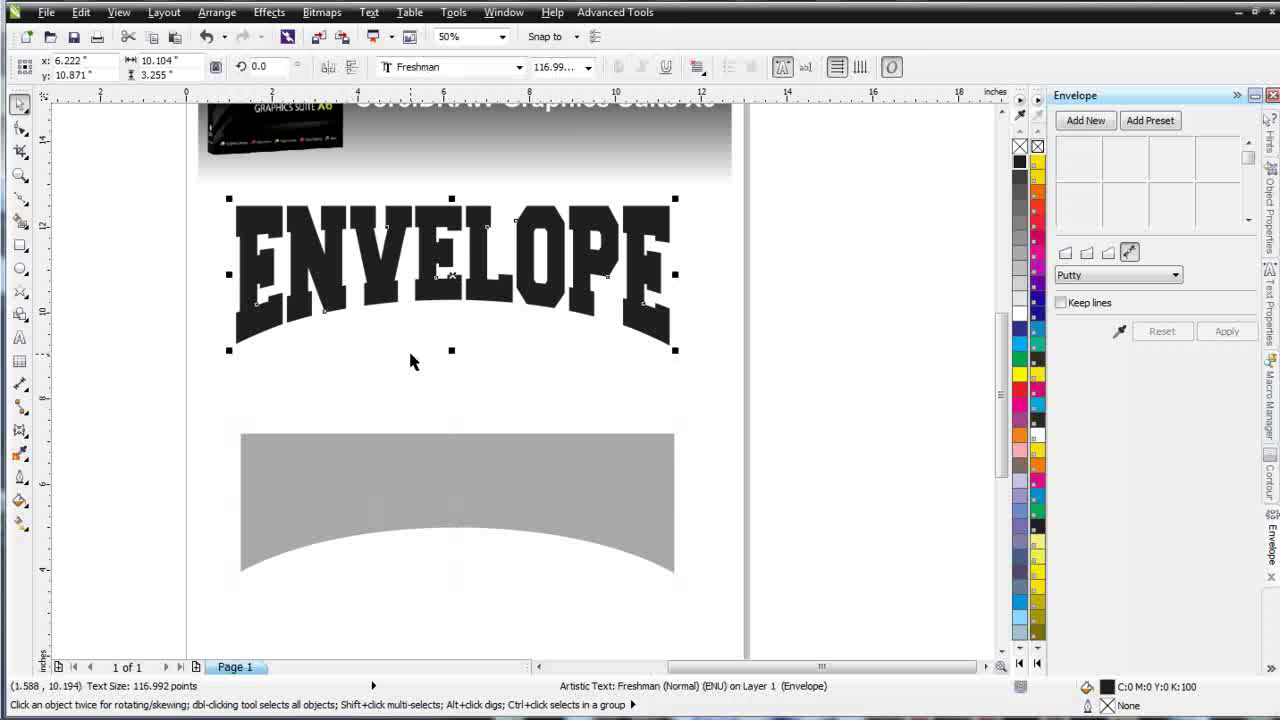
click(20, 430)
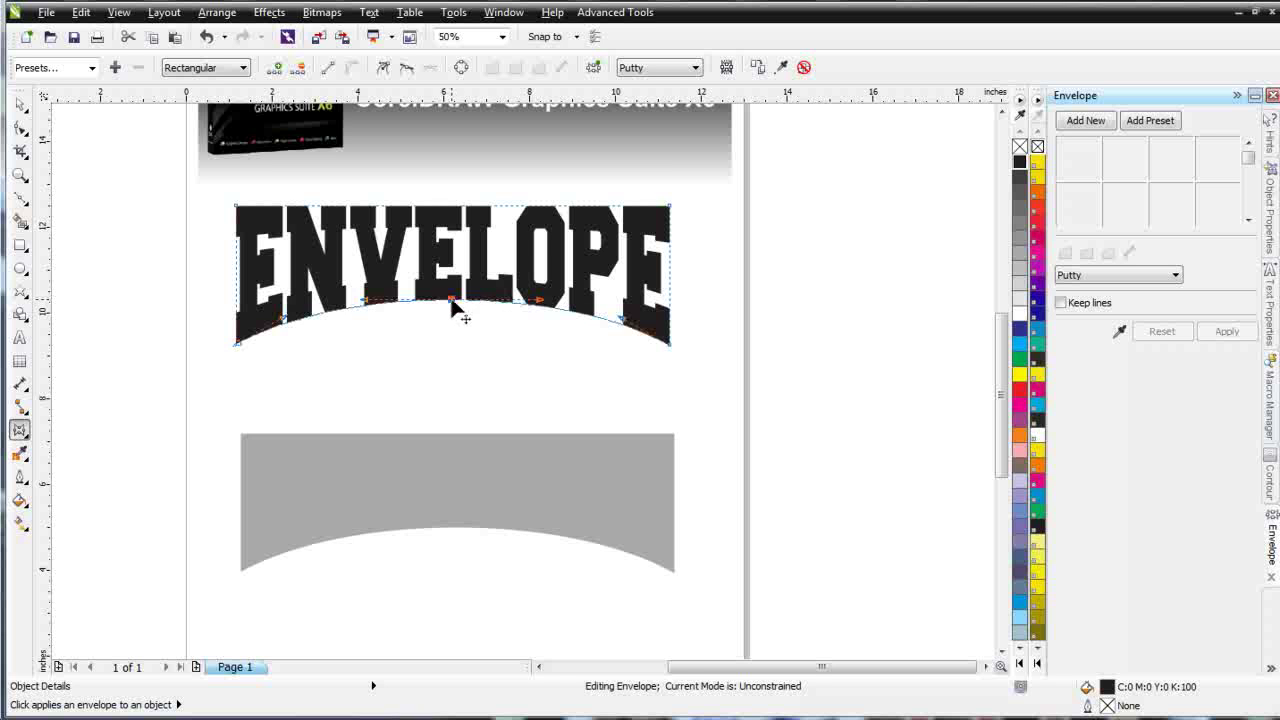
drag(456, 301, 449, 274)
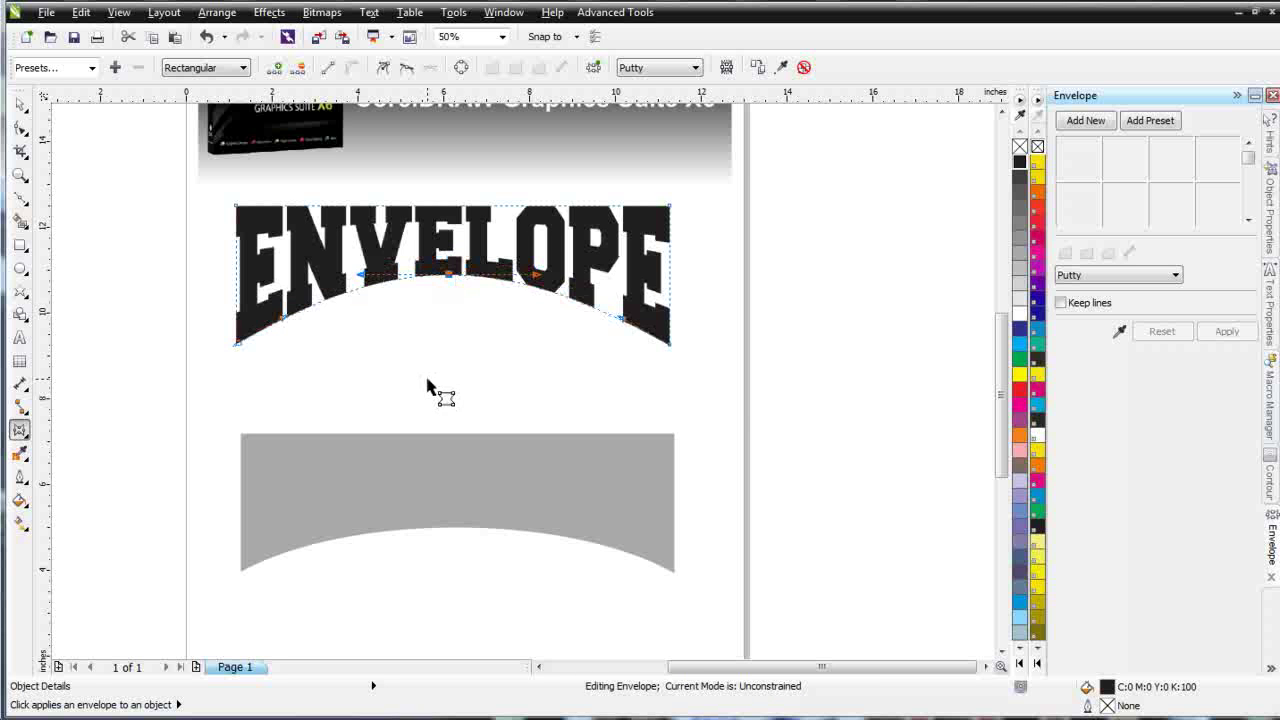
click(478, 338)
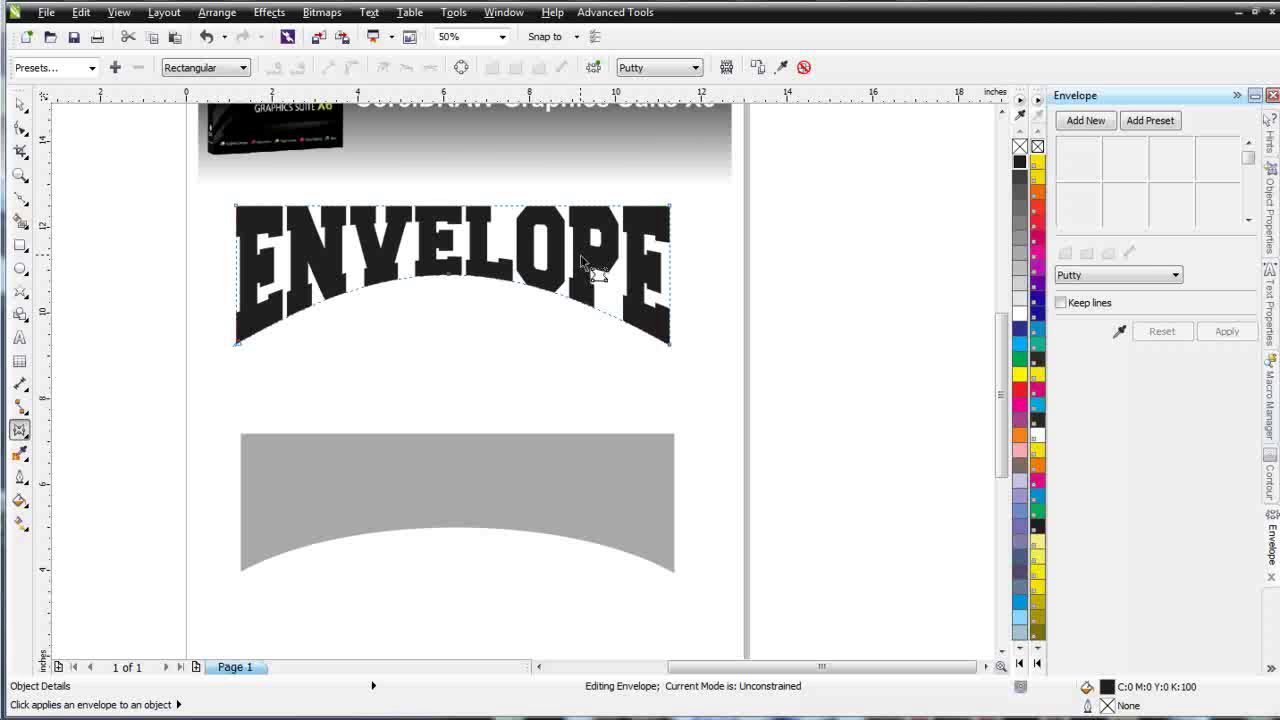
click(20, 104)
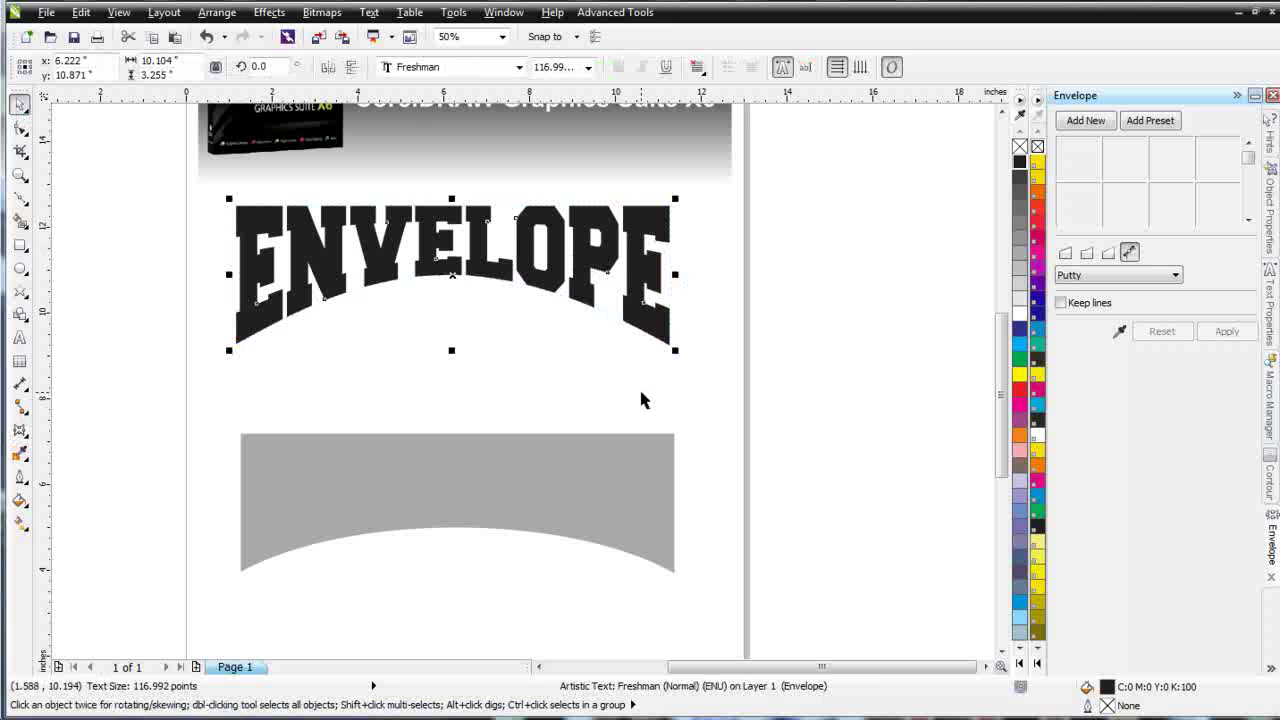
drag(450, 276, 458, 327)
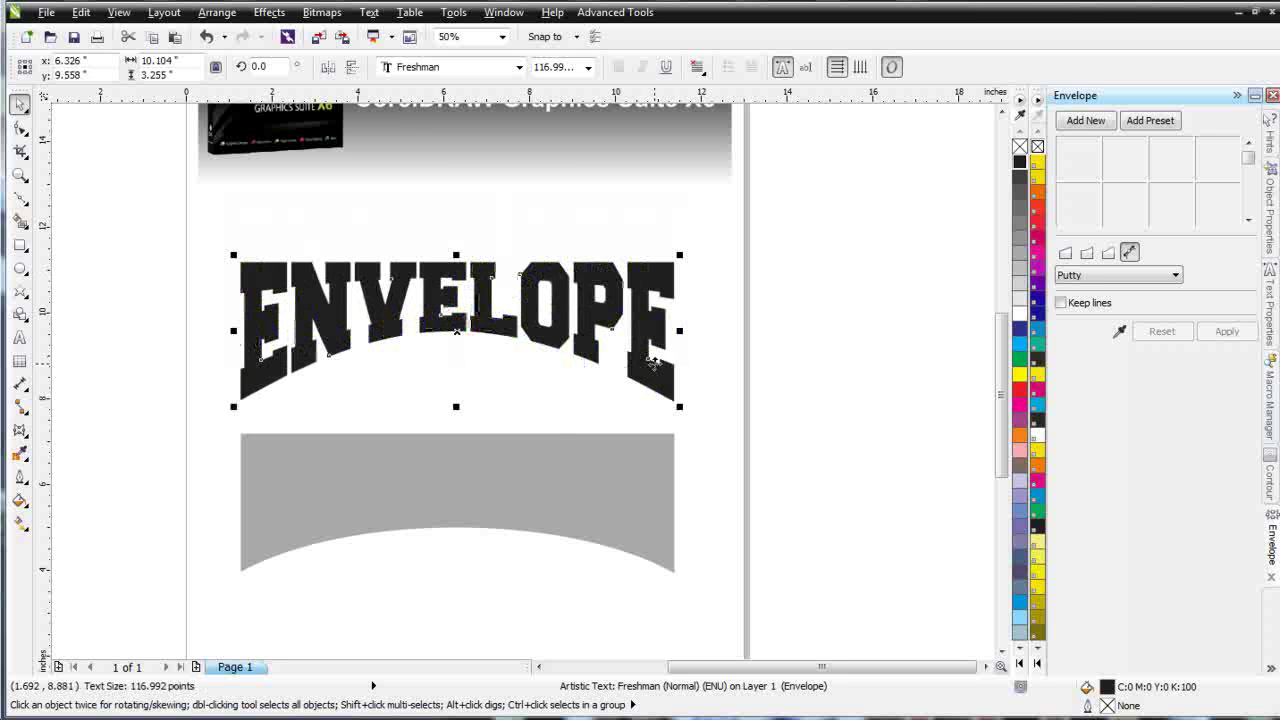
Step: Add a perspective to ENVELOPE and pull its bottom-right corner outward
click(269, 12)
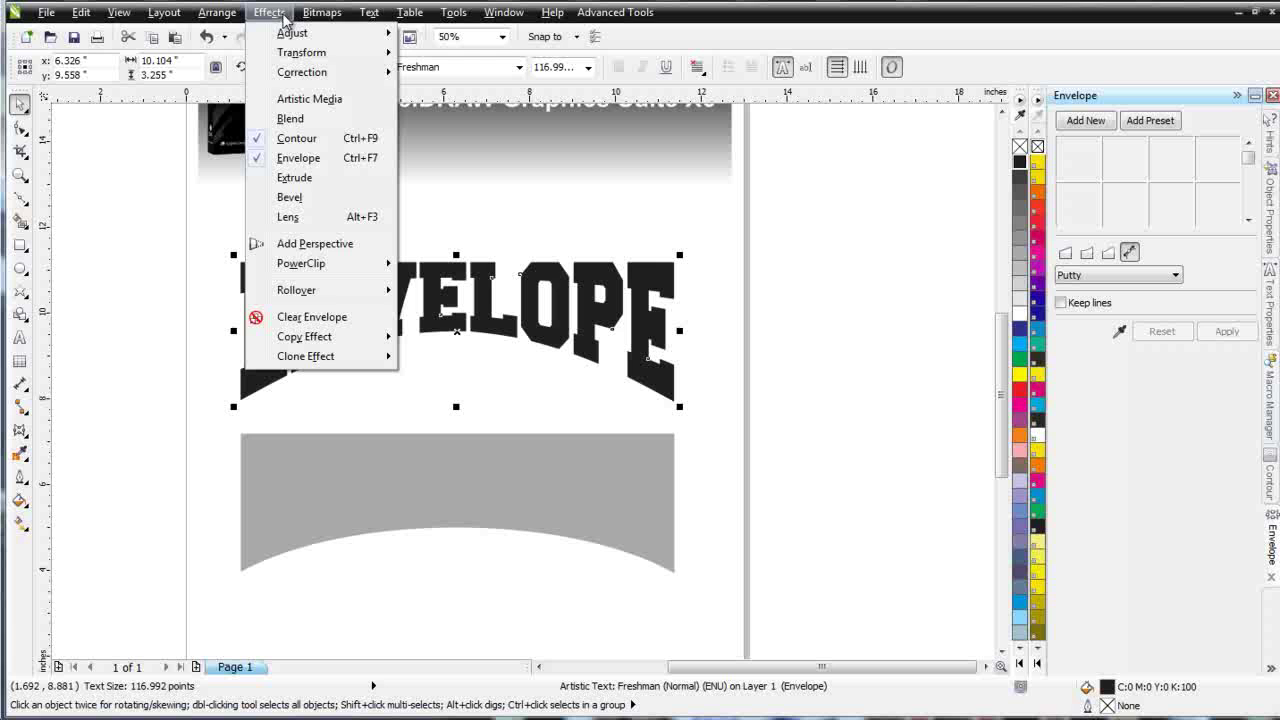
click(309, 244)
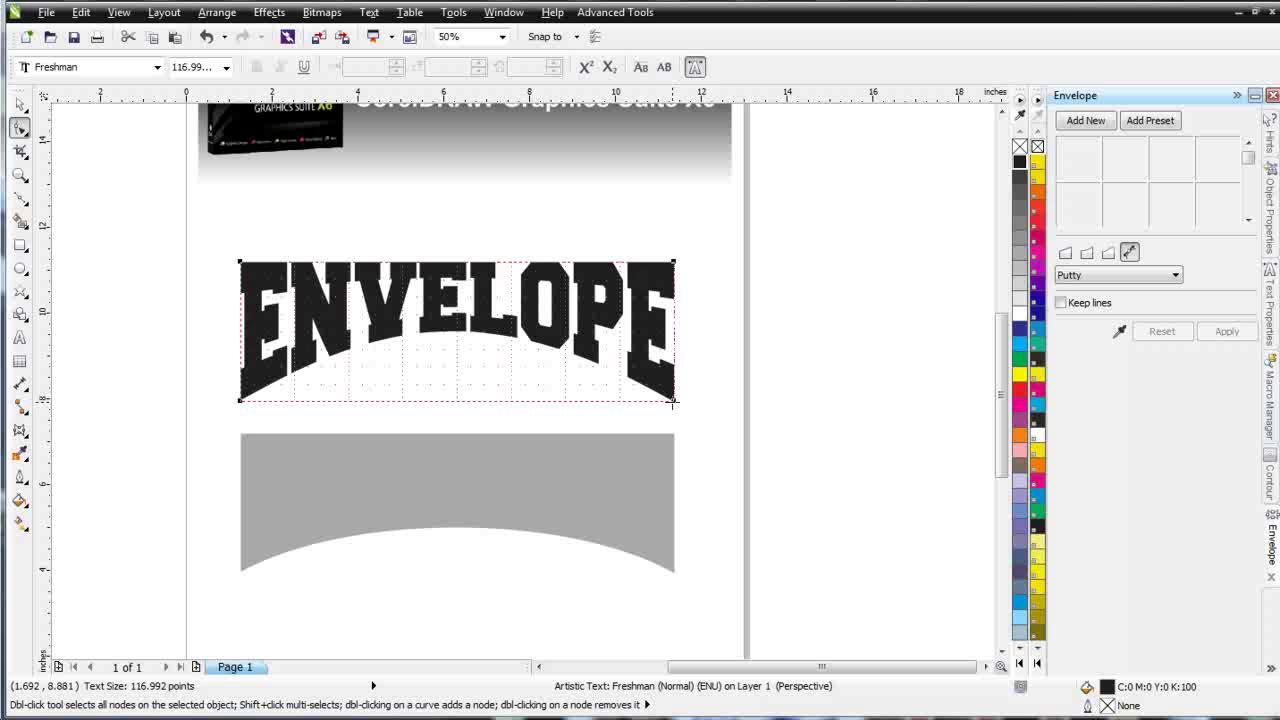
drag(672, 401, 744, 401)
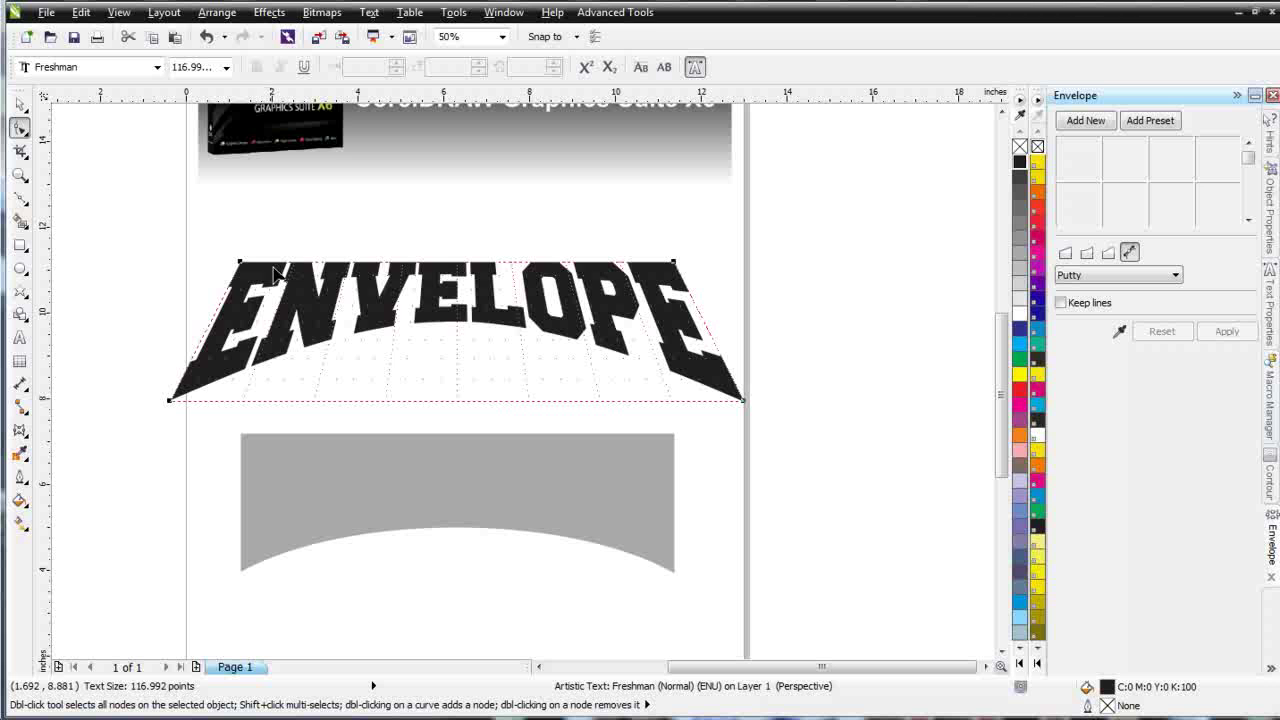
Step: Pull the top corners inward and down and the bottom-left corner inward, tapering the word
drag(258, 270, 329, 289)
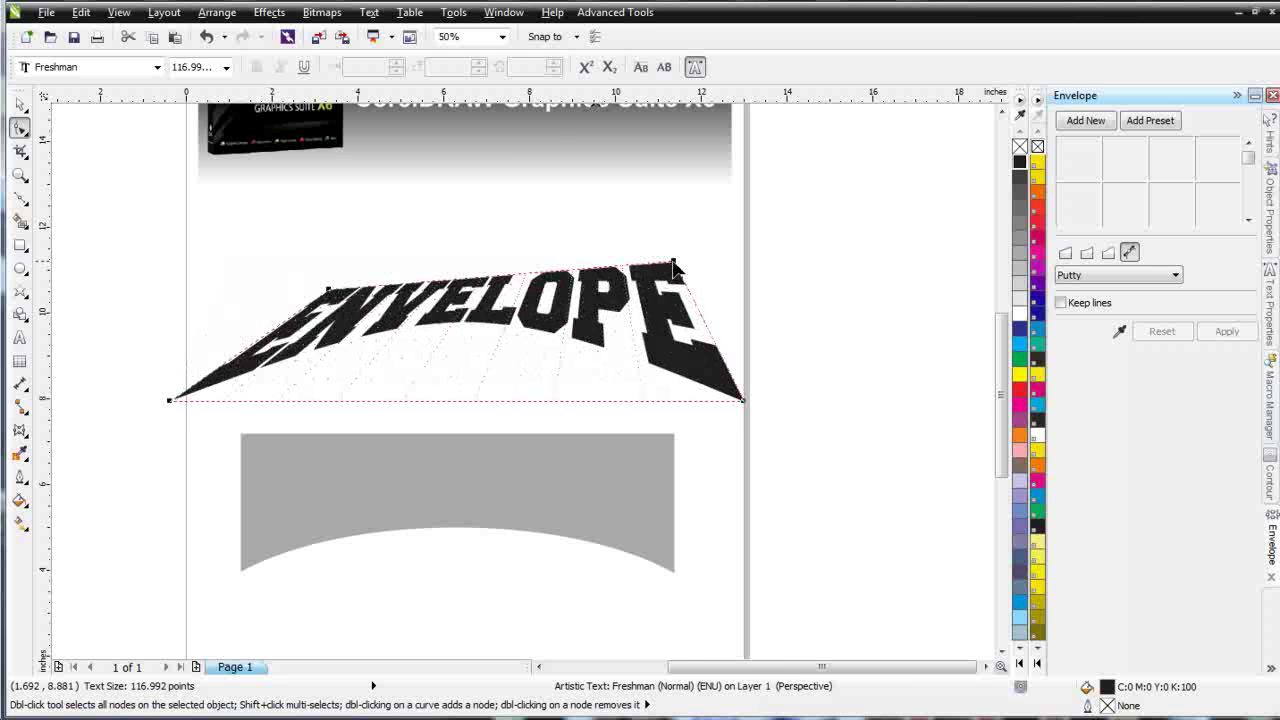
drag(675, 264, 628, 288)
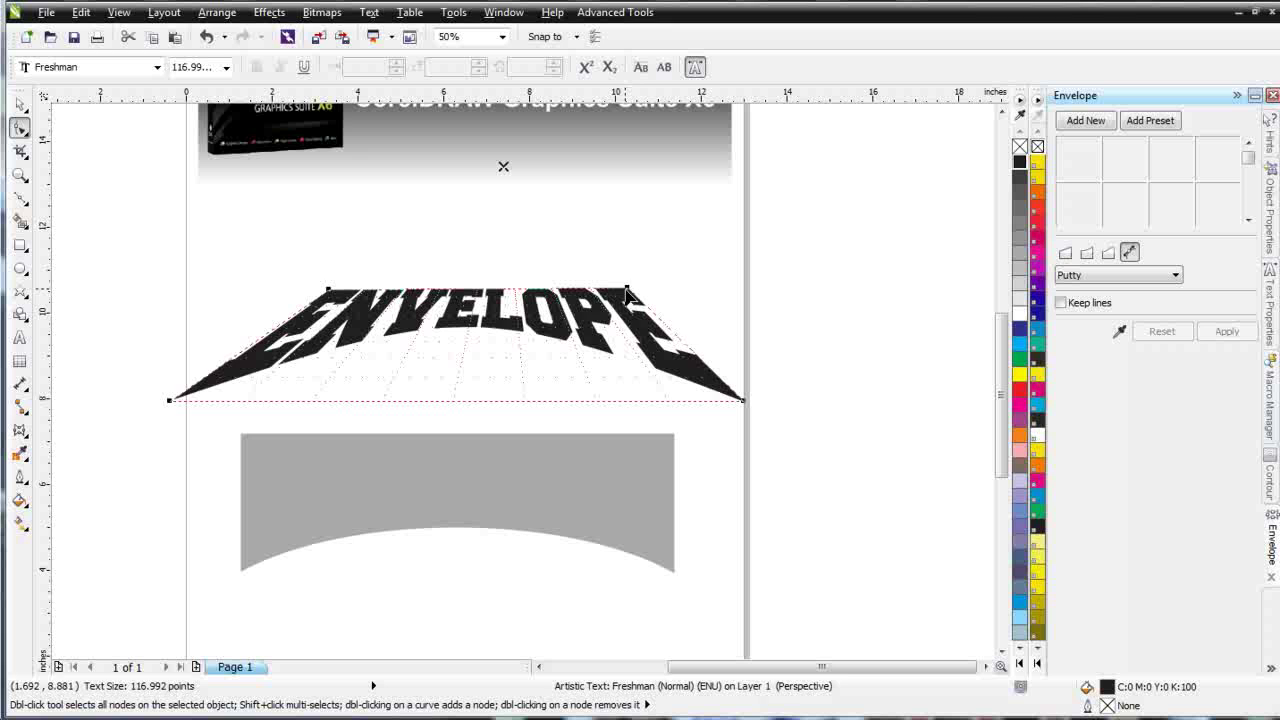
drag(627, 290, 615, 290)
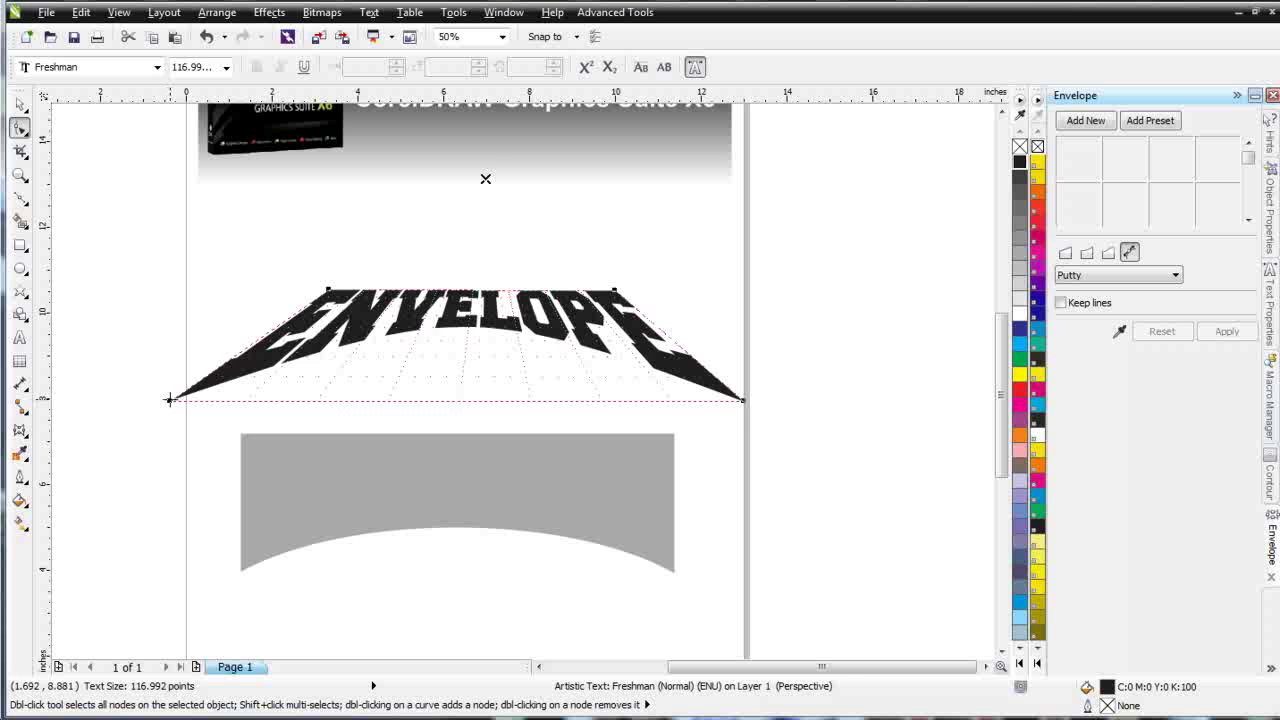
drag(170, 401, 239, 402)
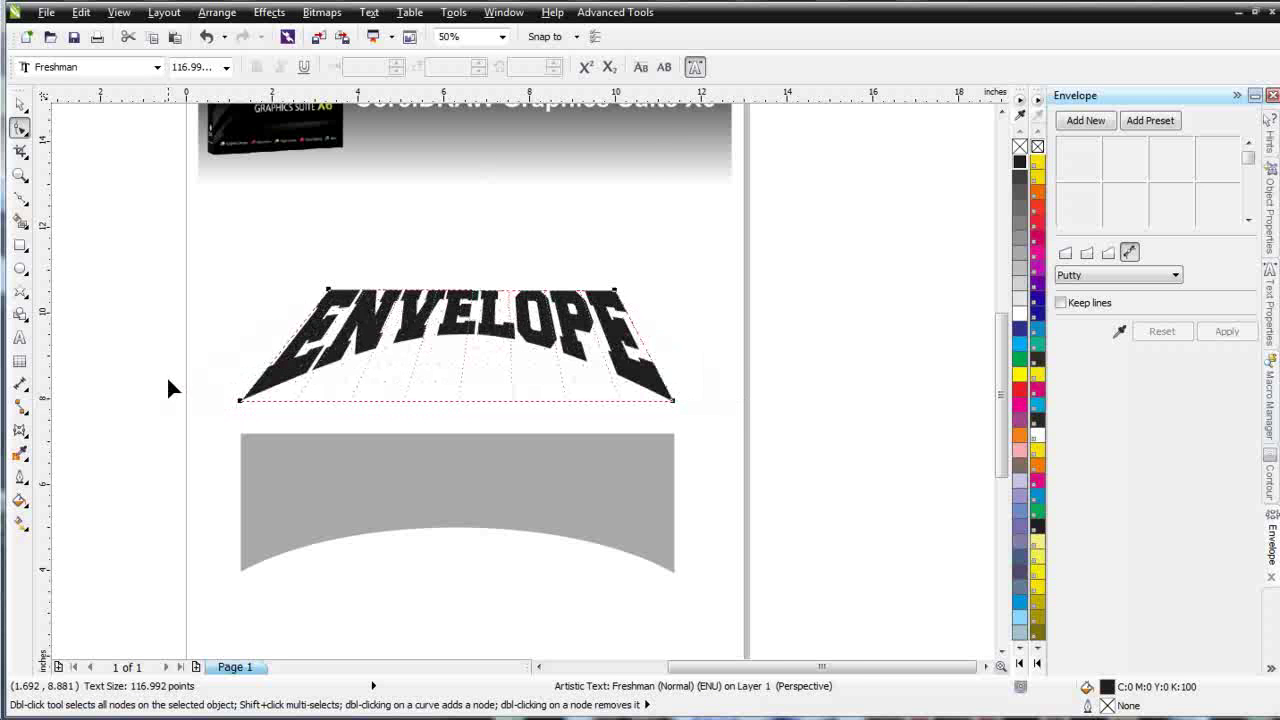
drag(619, 288, 603, 288)
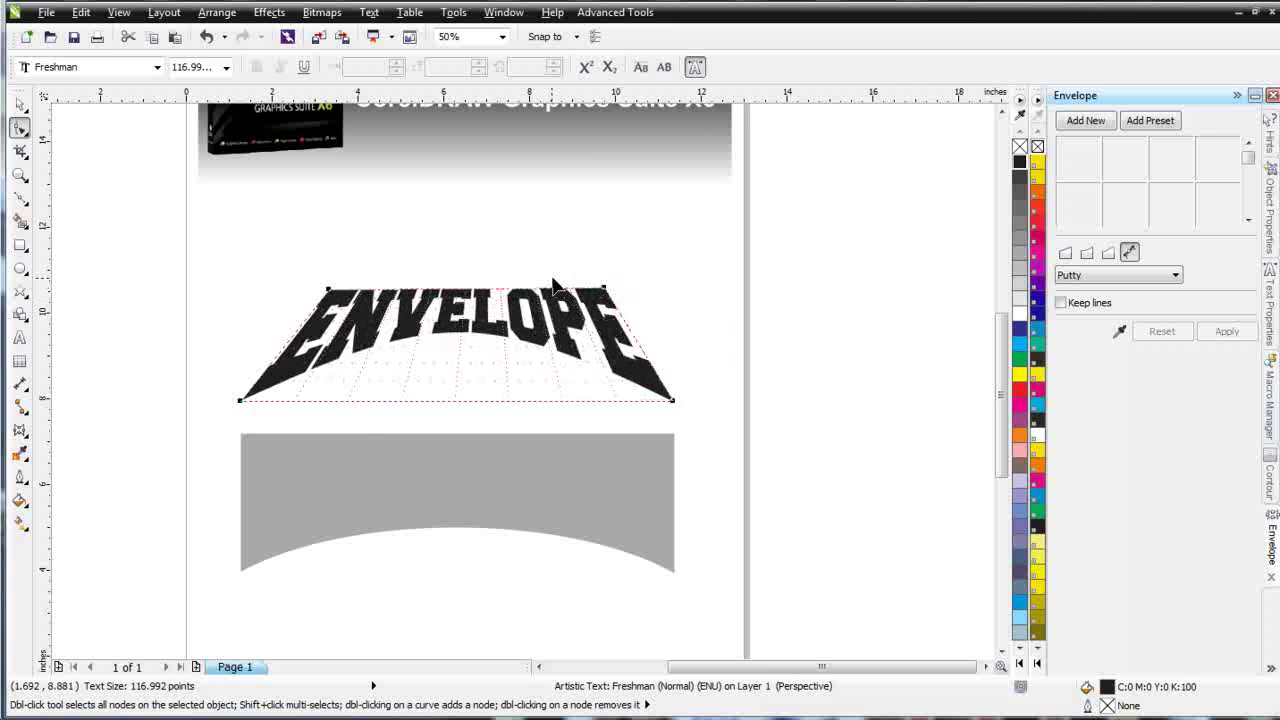
click(270, 13)
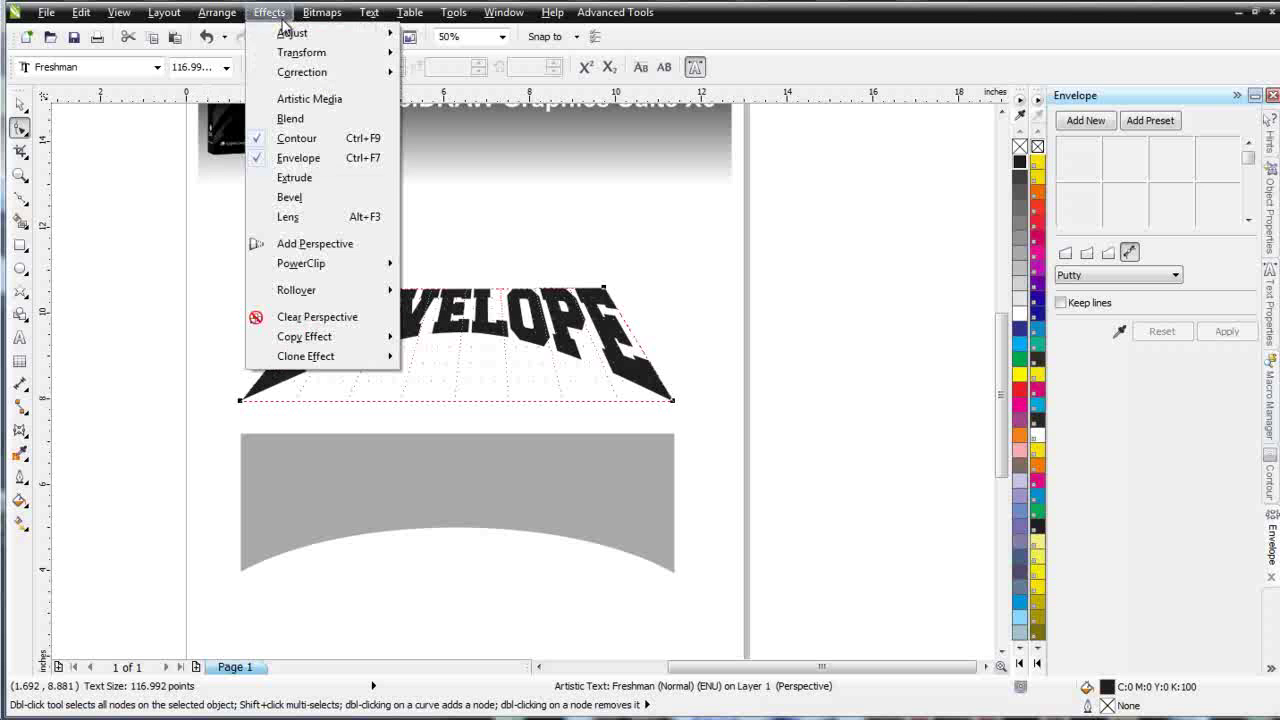
Step: Clear the perspective from ENVELOPE, then clear its envelope to leave flat text
click(317, 317)
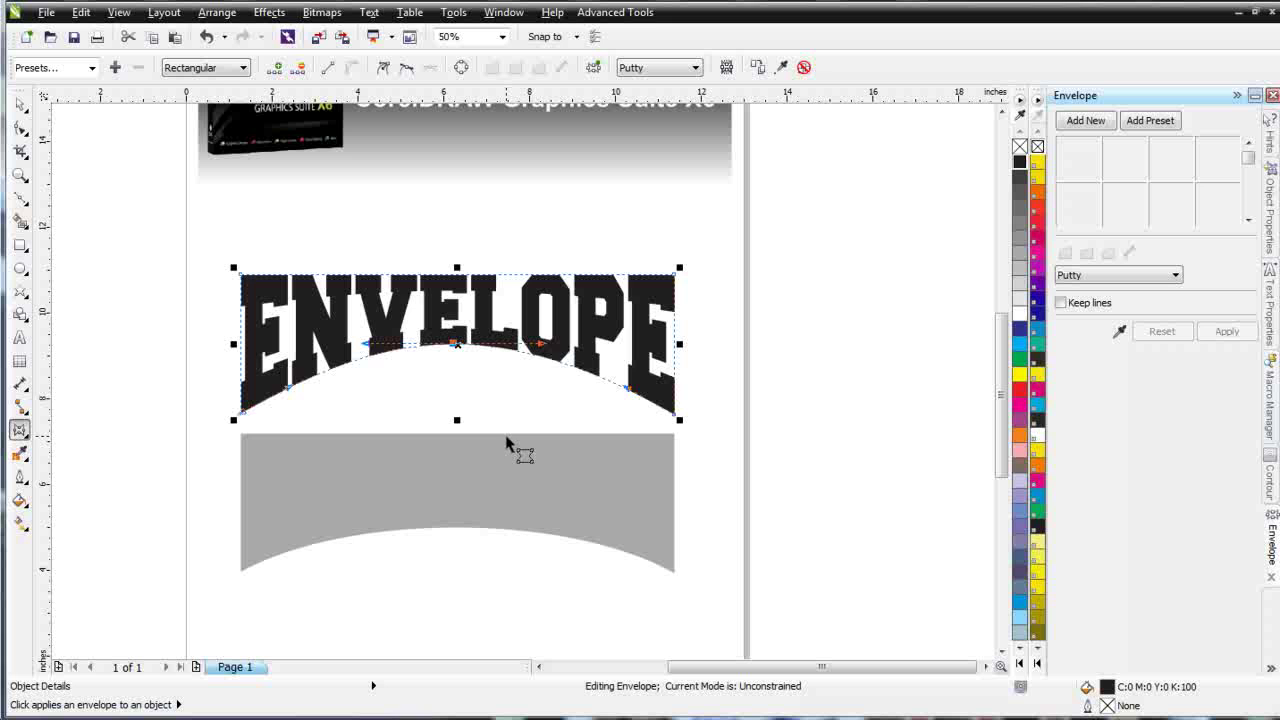
click(804, 68)
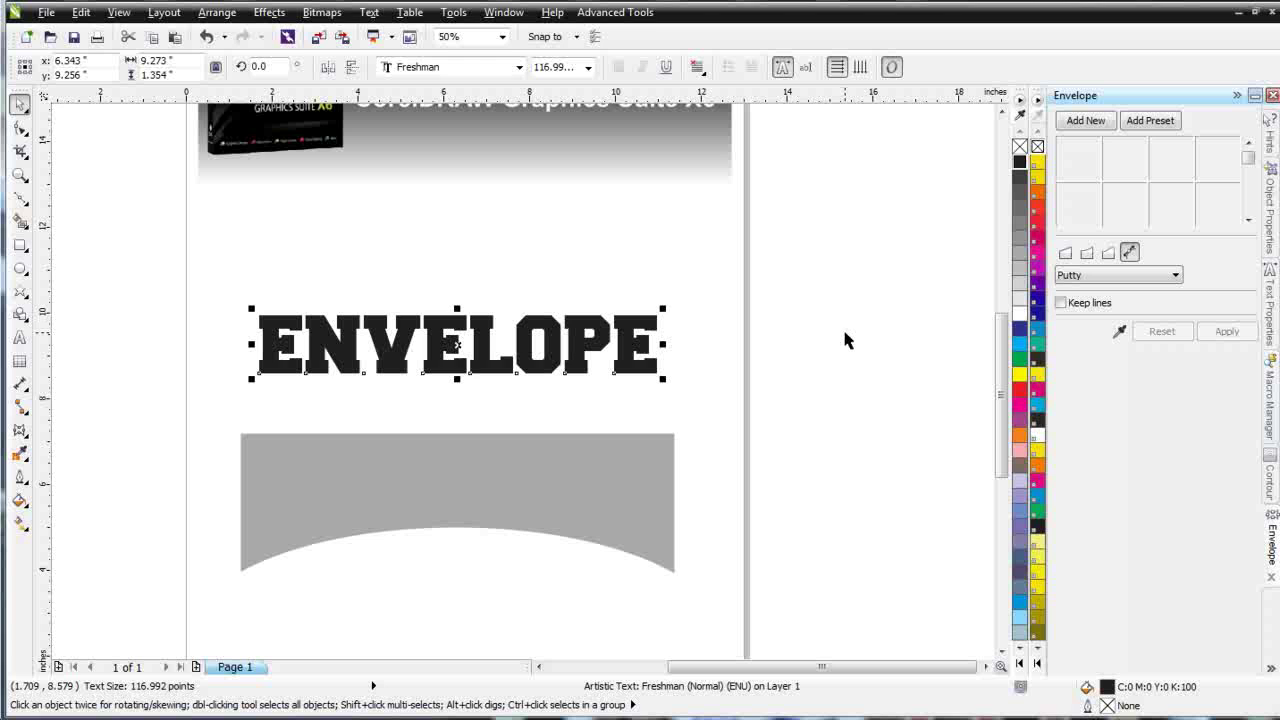